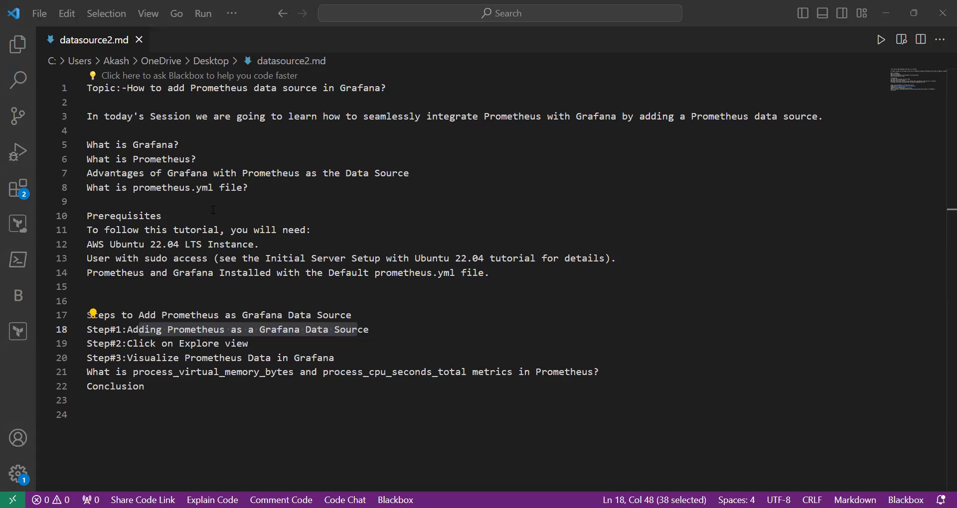
Step: Highlight the outline's prometheus.yml topic, Ubuntu 22.04 LTS prerequisite, the three steps and the metric names
drag(134, 187, 208, 187)
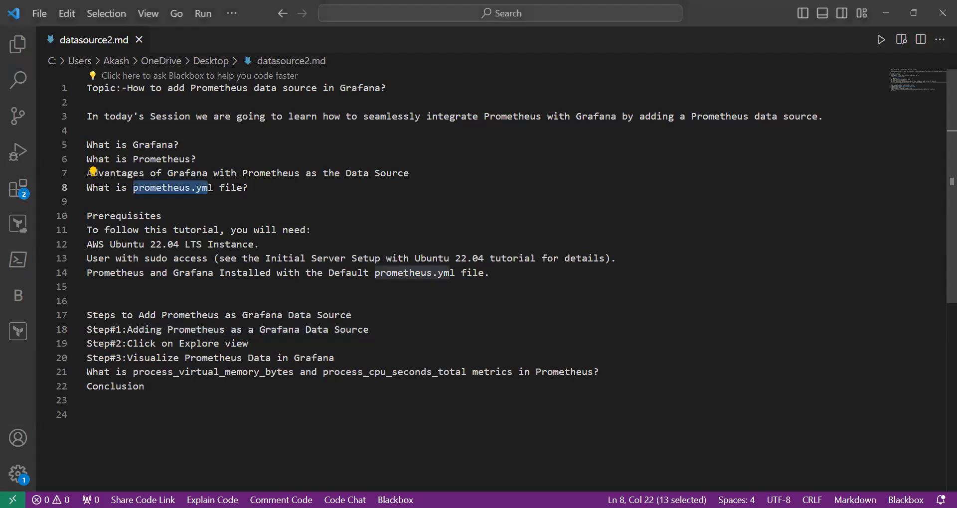
drag(165, 216, 92, 216)
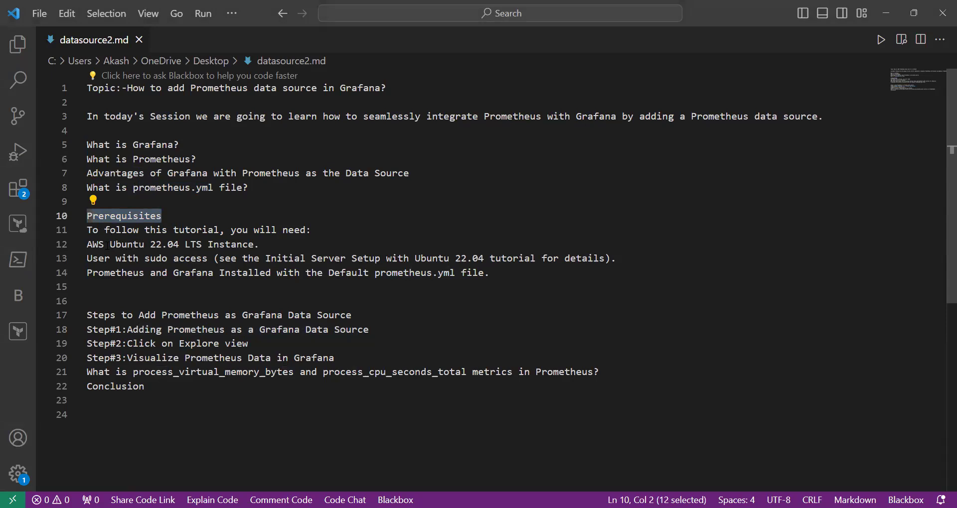
drag(110, 244, 208, 244)
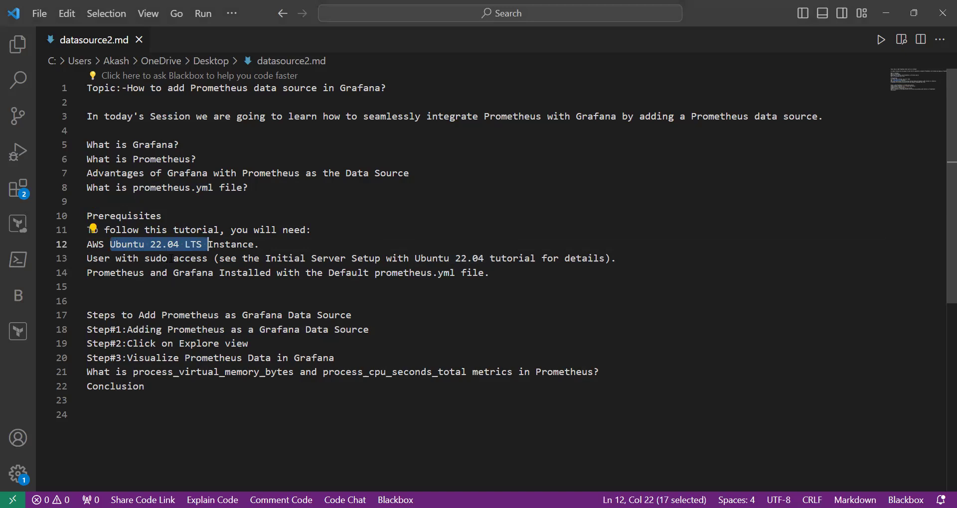
drag(139, 315, 343, 310)
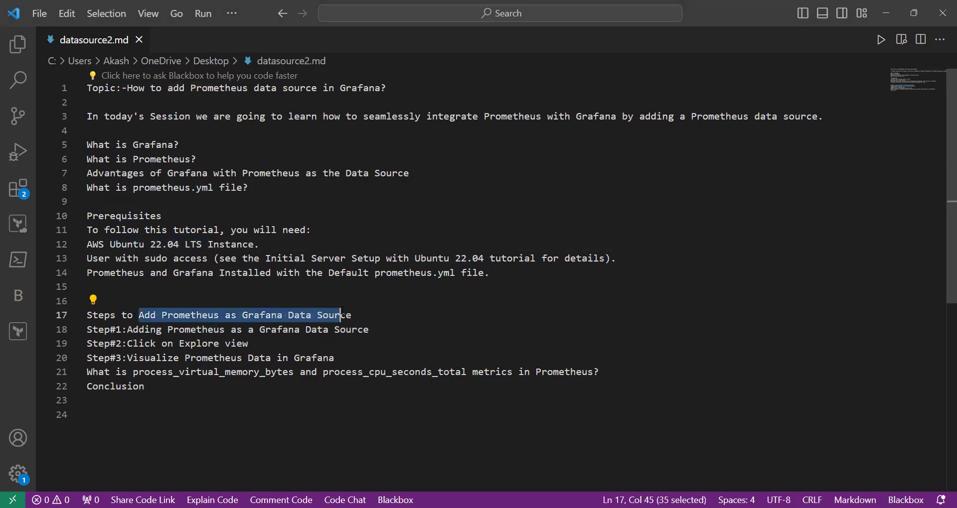
click(154, 330)
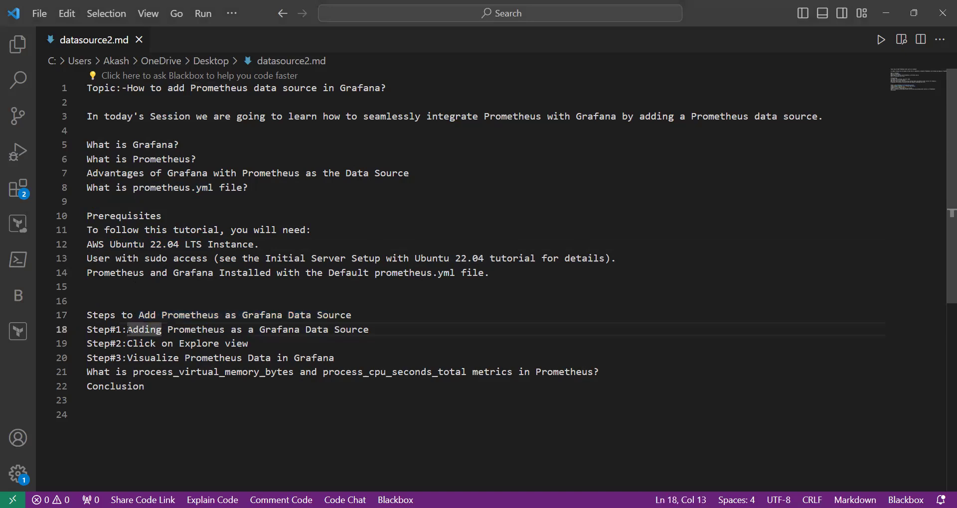
drag(129, 329, 276, 330)
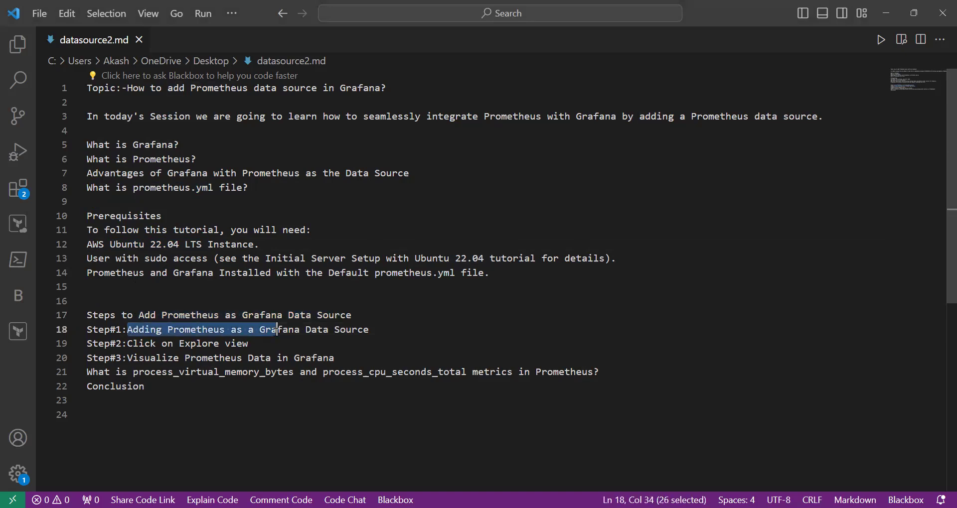
click(183, 343)
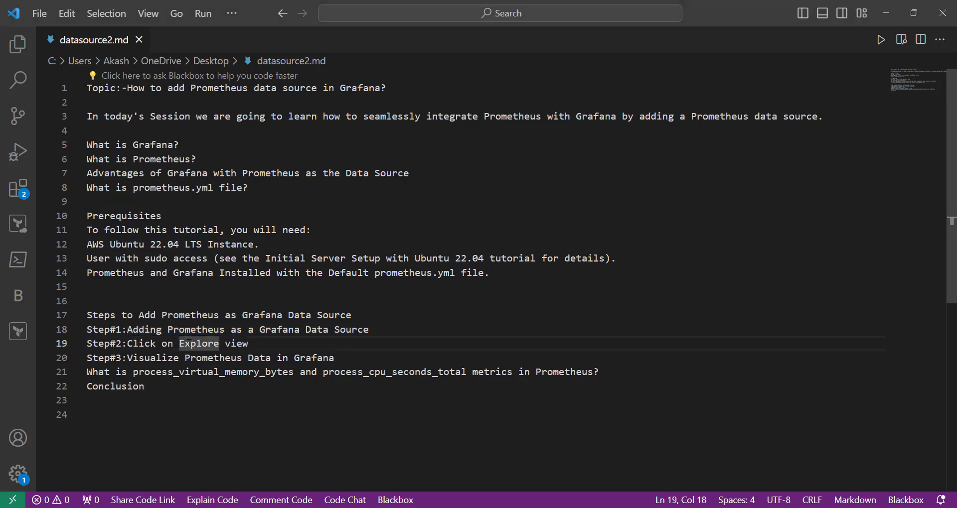
drag(180, 343, 249, 343)
click(180, 357)
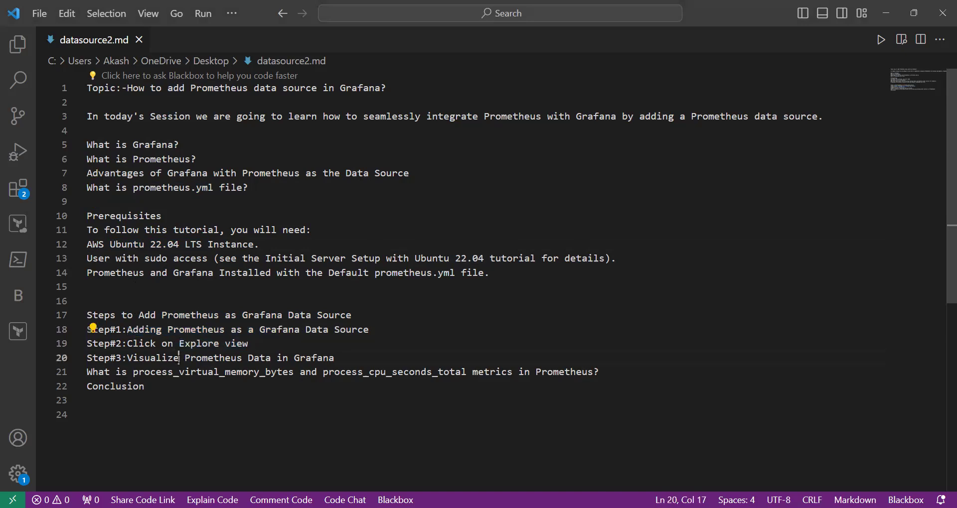
drag(186, 358, 331, 358)
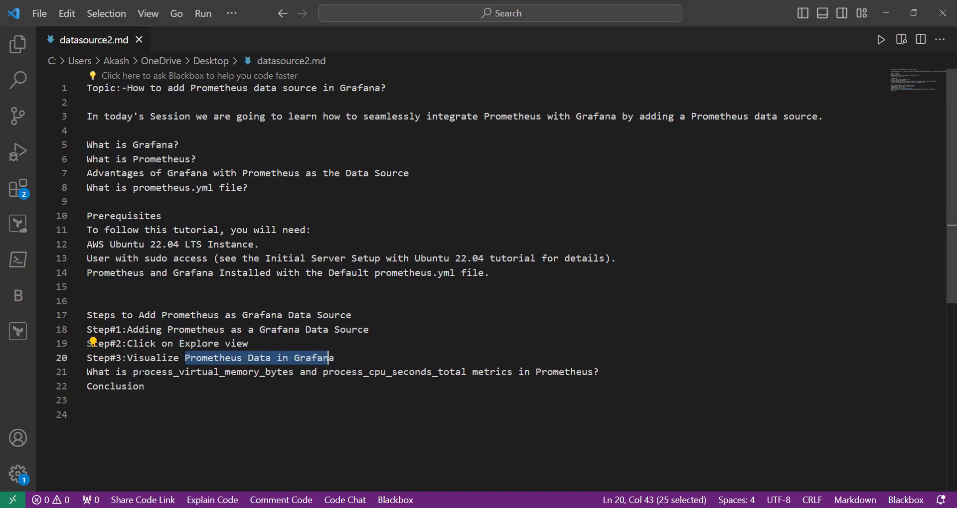
drag(133, 372, 468, 372)
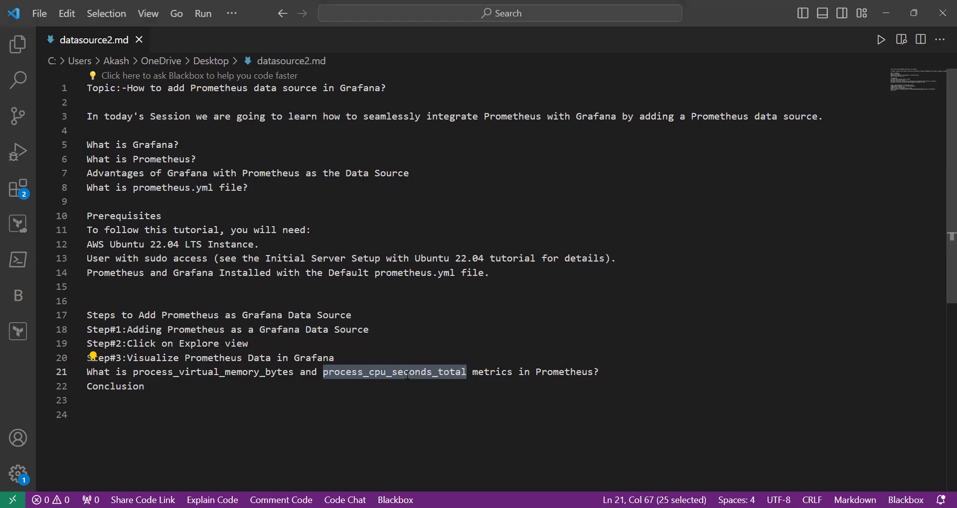
click(156, 389)
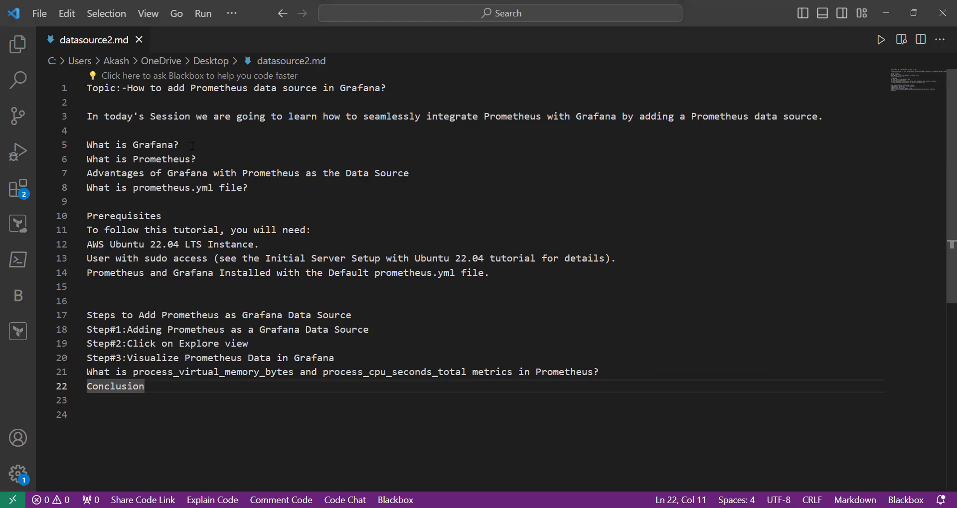
Step: Highlight the What is Grafana? and What is Prometheus? questions, Grafana's advantages and prometheus.yml on line 8
click(192, 146)
key(shift+Left)
key(shift+Left)
key(shift+Left)
key(shift+Left)
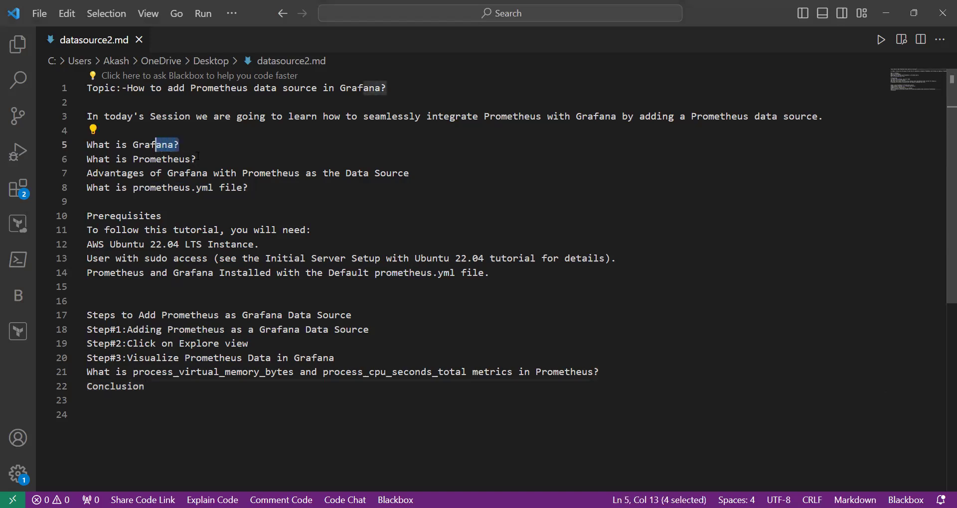
click(197, 159)
key(shift+Left)
key(shift+Left)
key(shift+Left)
key(shift+Left)
key(shift+Left)
key(shift+Left)
key(shift+Left)
key(shift+Left)
key(shift+Left)
key(shift+Left)
key(shift+Left)
key(shift+Left)
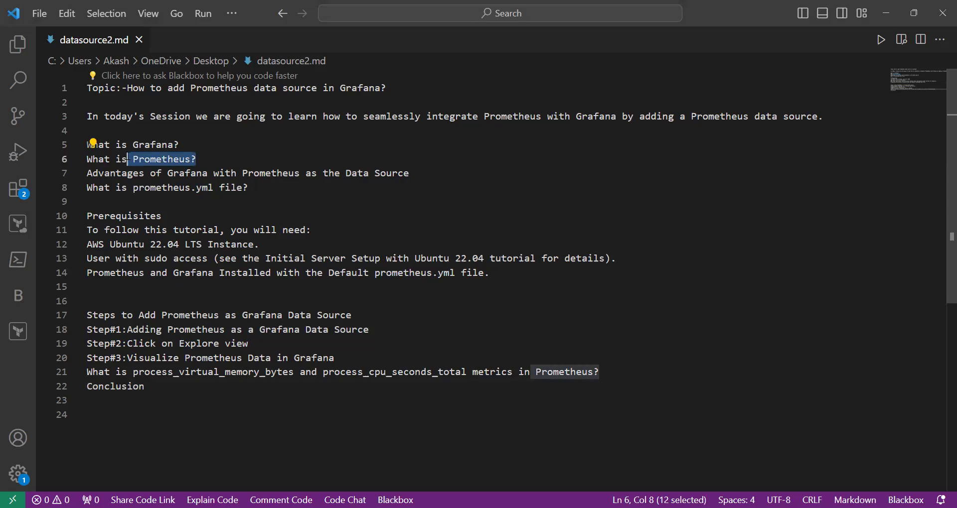
drag(166, 173, 217, 175)
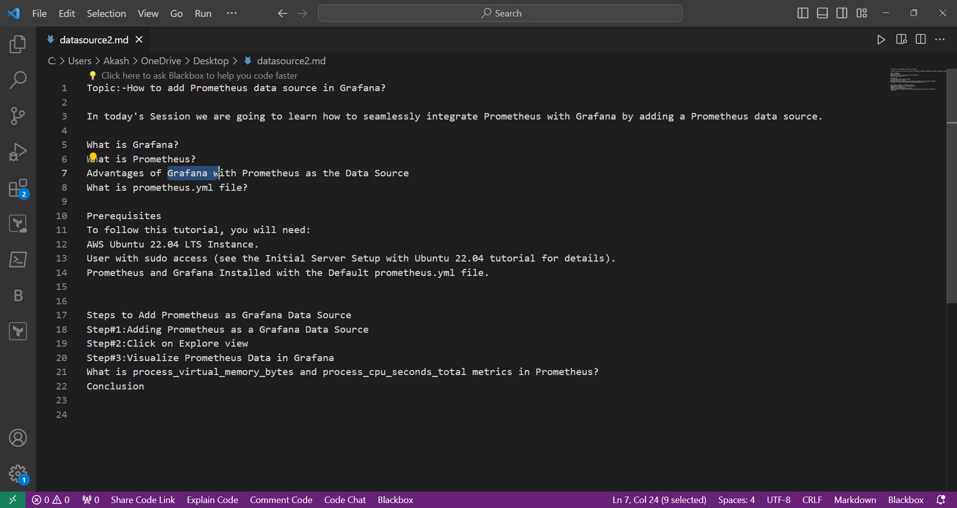
drag(213, 187, 133, 188)
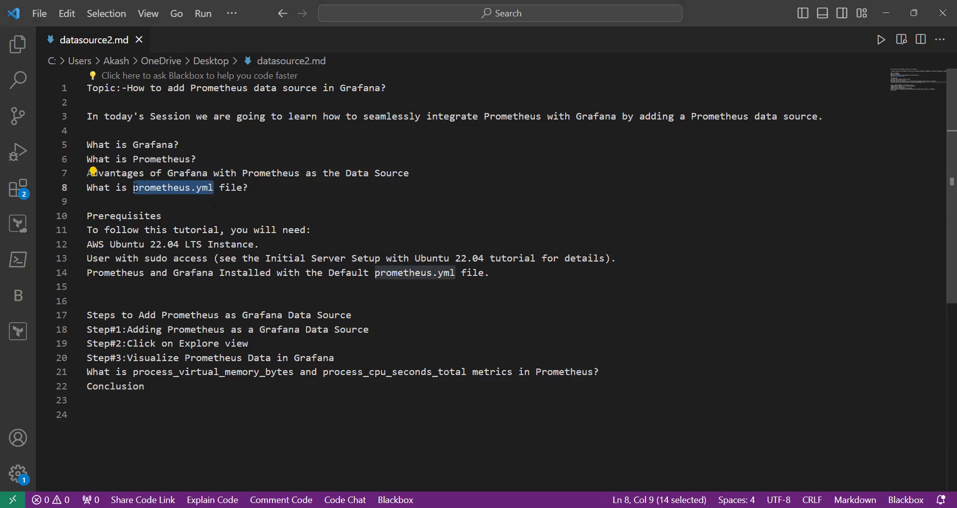
drag(134, 188, 221, 188)
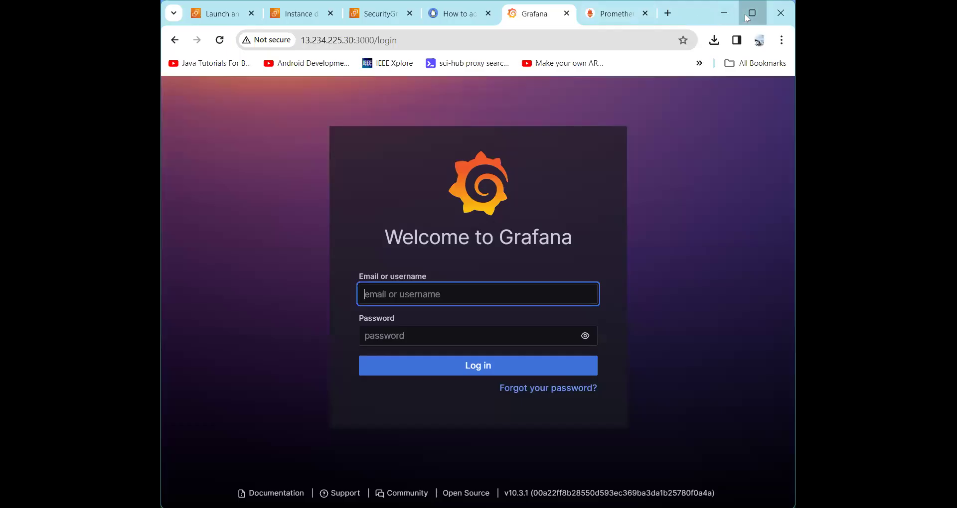
Step: Maximize Chrome and jump to the article's What is prometheus.yml file? section
click(747, 18)
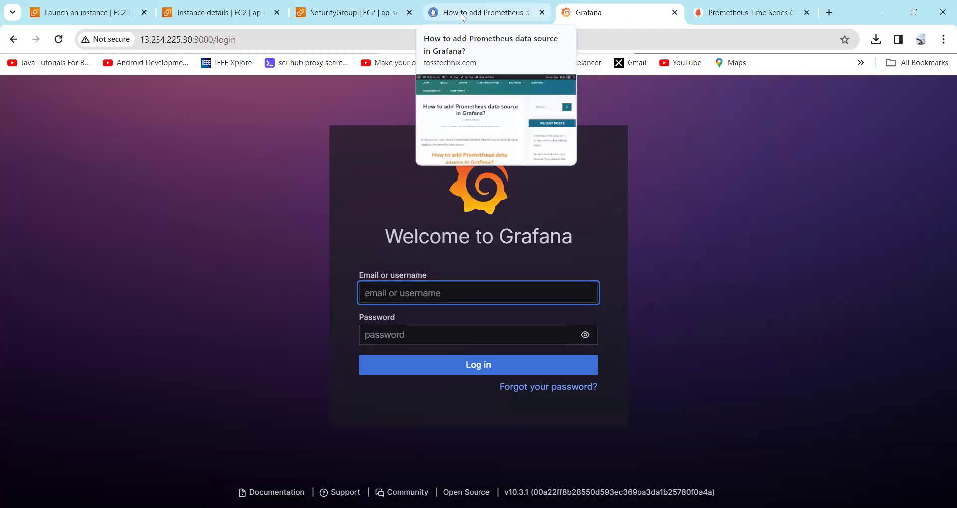
click(463, 17)
scroll(226, 282, down, 5)
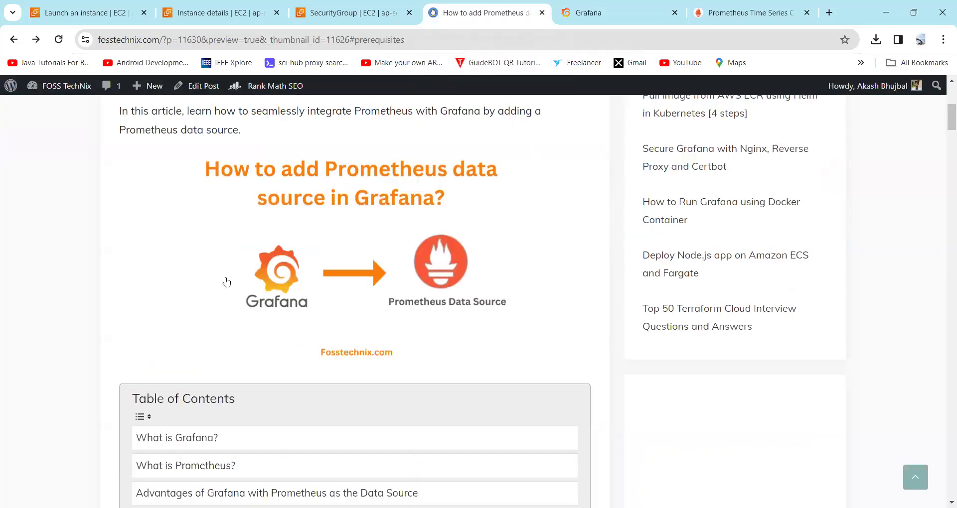
scroll(226, 282, down, 2)
click(202, 272)
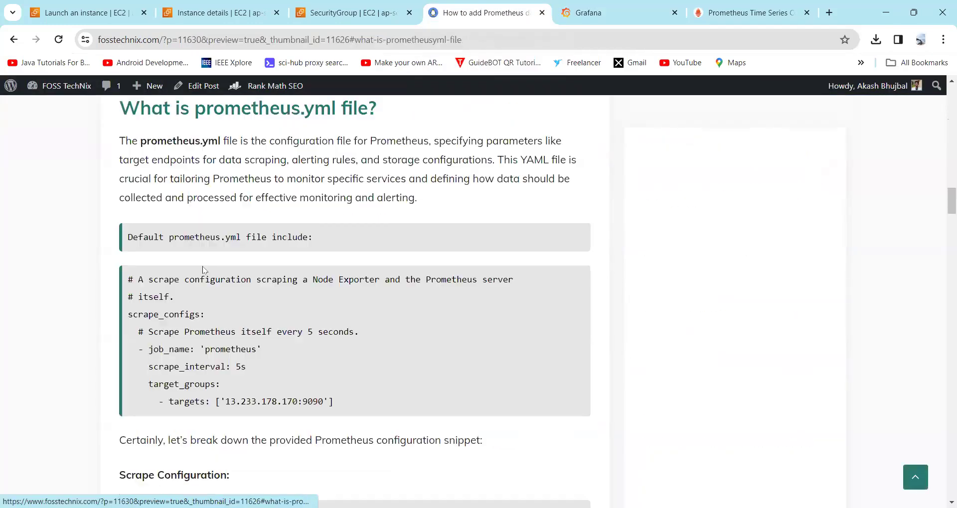
scroll(241, 309, up, 1)
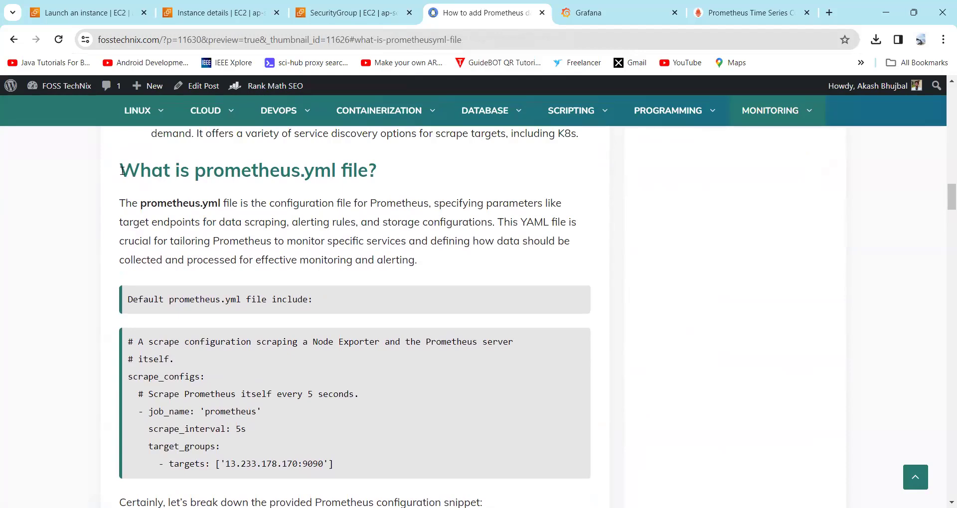
Step: Highlight the section heading, the default prometheus.yml snippet, its target IP address and the caption
drag(121, 170, 337, 168)
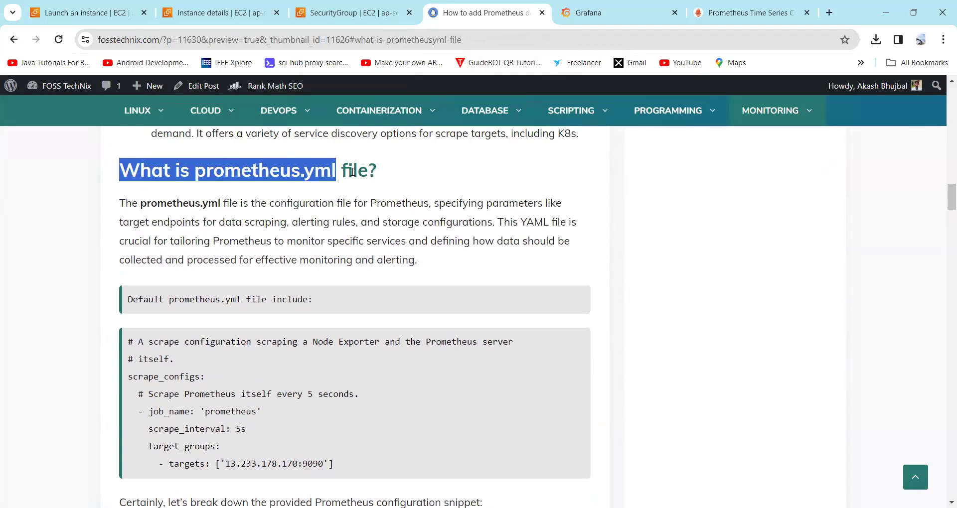
click(259, 293)
scroll(254, 284, down, 2)
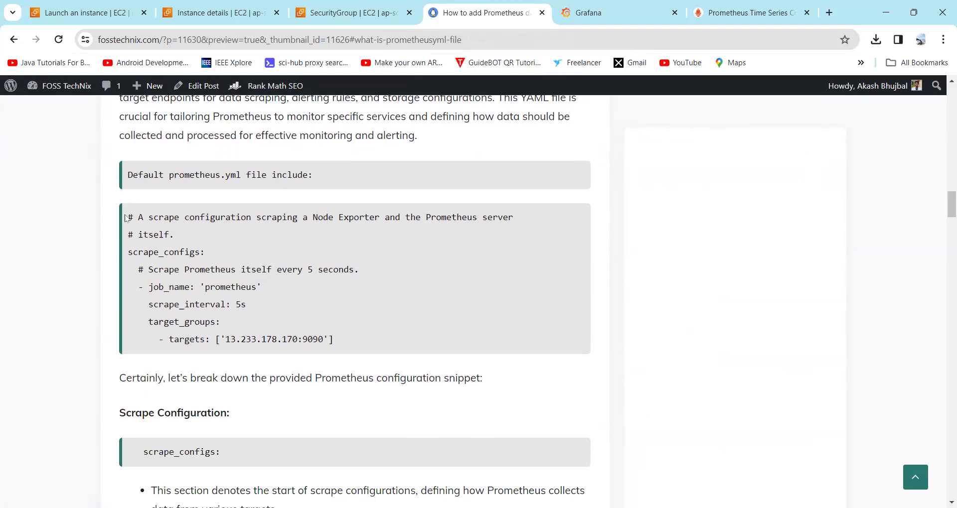
drag(125, 217, 345, 342)
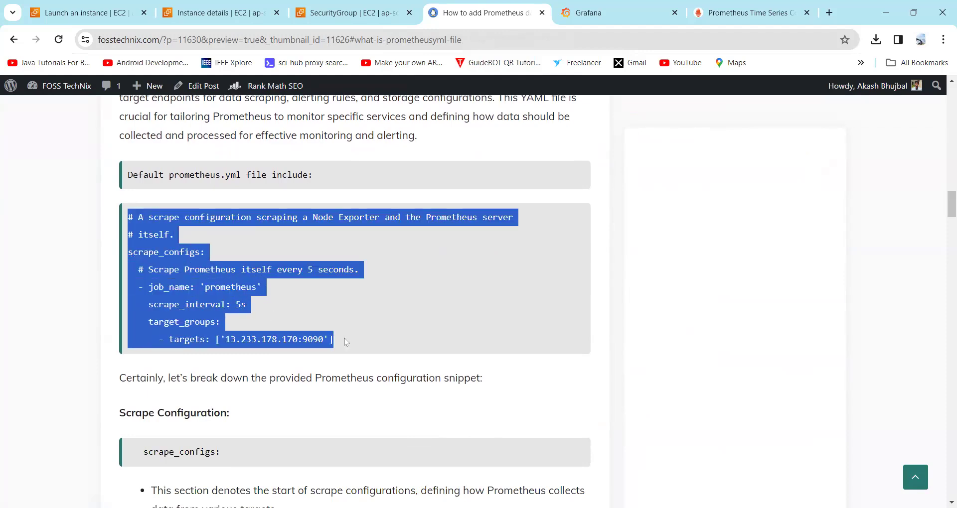
click(238, 338)
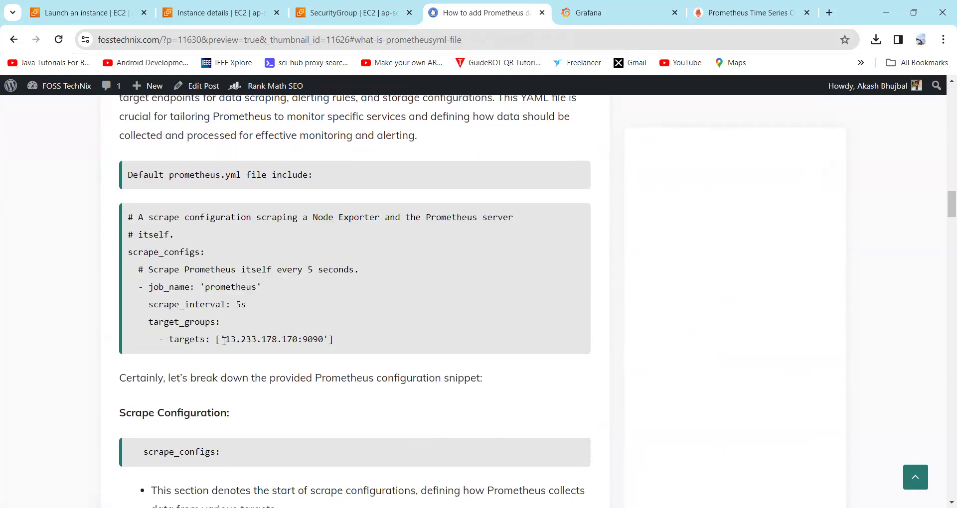
drag(227, 339, 324, 340)
drag(174, 176, 212, 177)
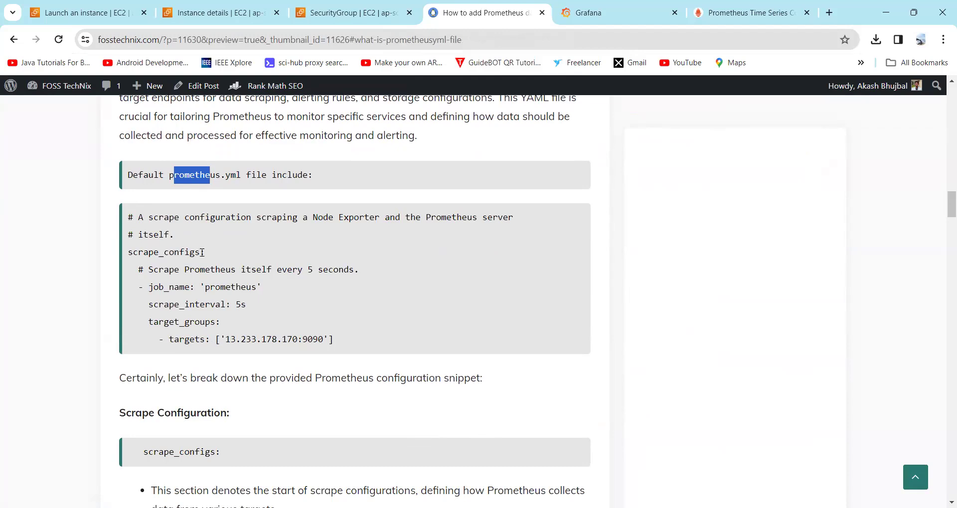
Step: Highlight the scrape_configs key, the prometheus job_name and the 5s scrape interval in the code block
drag(200, 252, 132, 245)
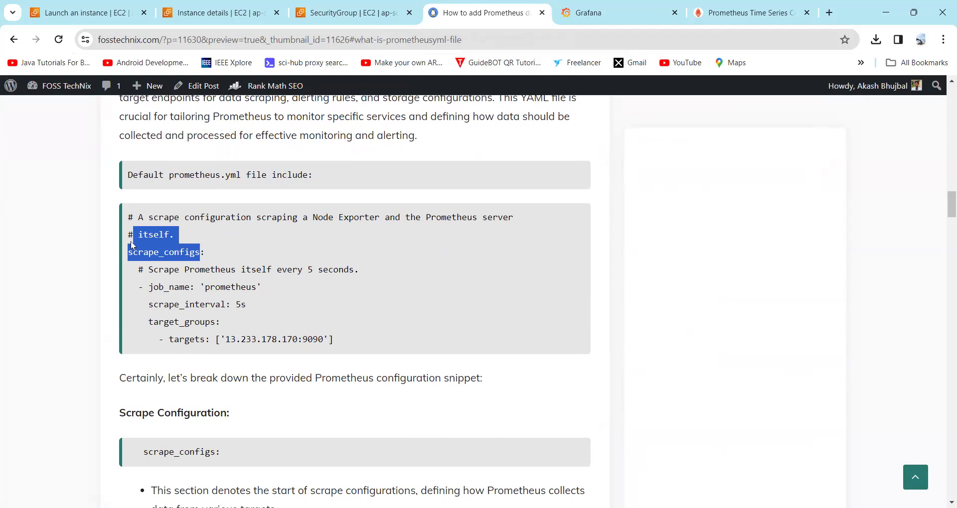
click(152, 286)
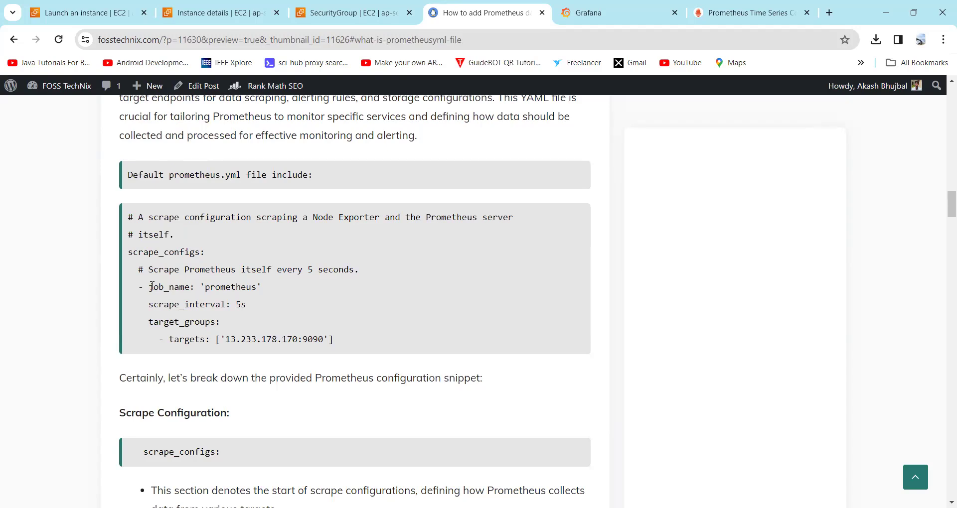
drag(152, 286, 188, 284)
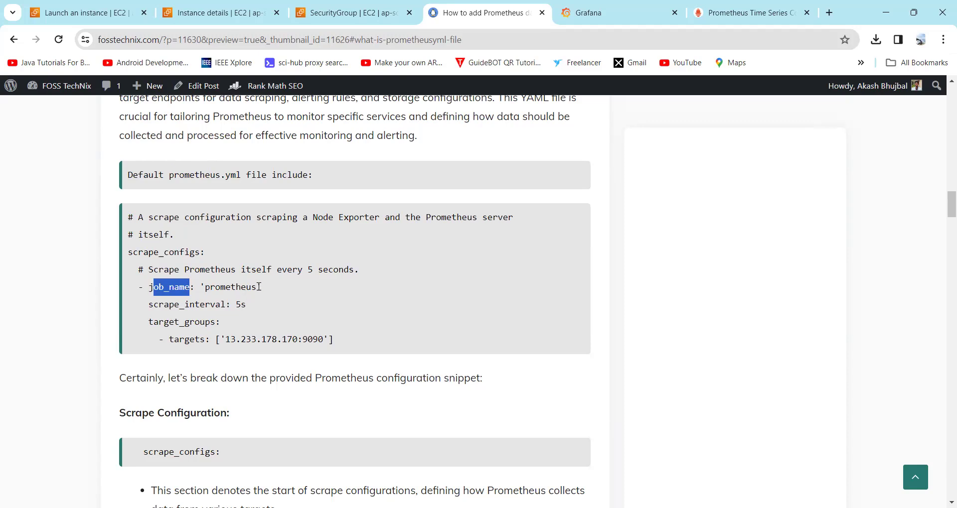
drag(257, 287, 212, 281)
click(212, 284)
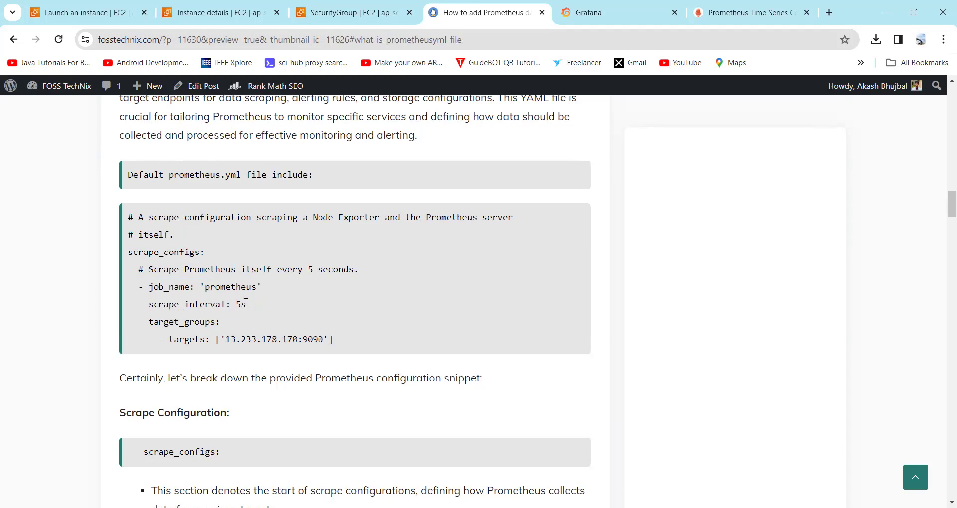
drag(246, 303, 224, 300)
click(250, 306)
Step: Highlight target_groups and the target address 13.233.178.170:9090, then return to the outline document
drag(223, 324, 154, 320)
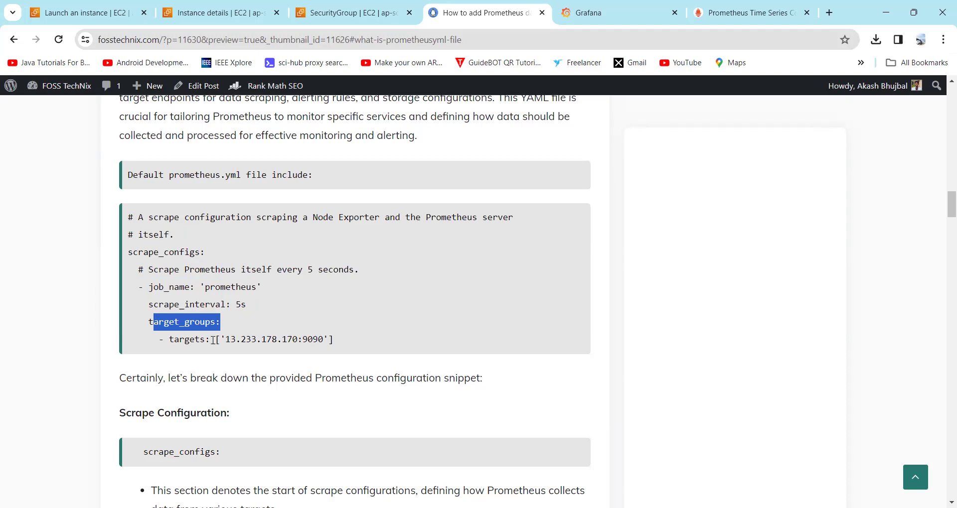
drag(226, 340, 301, 336)
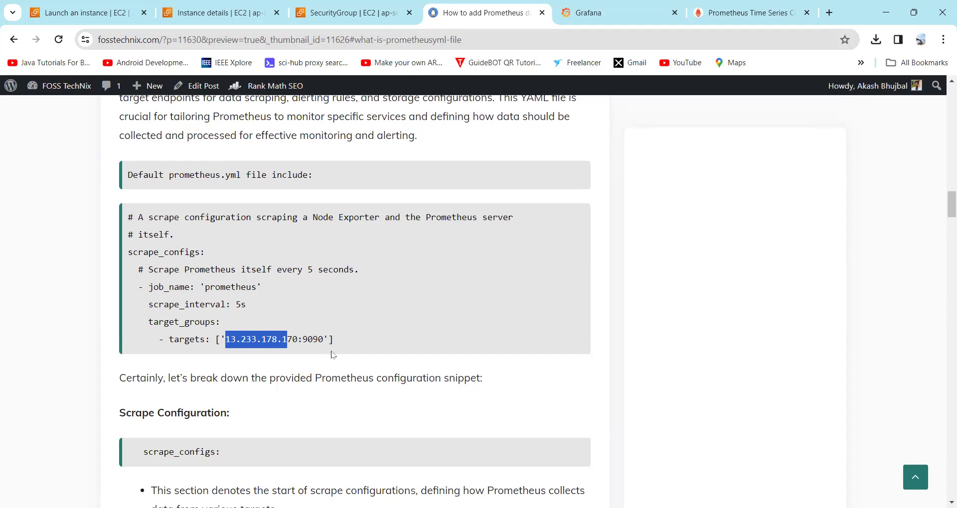
click(273, 340)
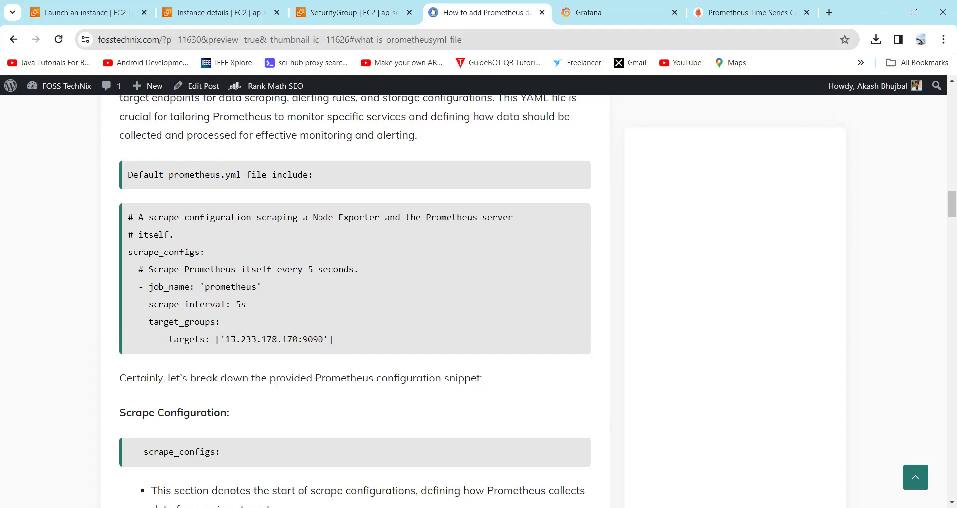
drag(226, 340, 314, 343)
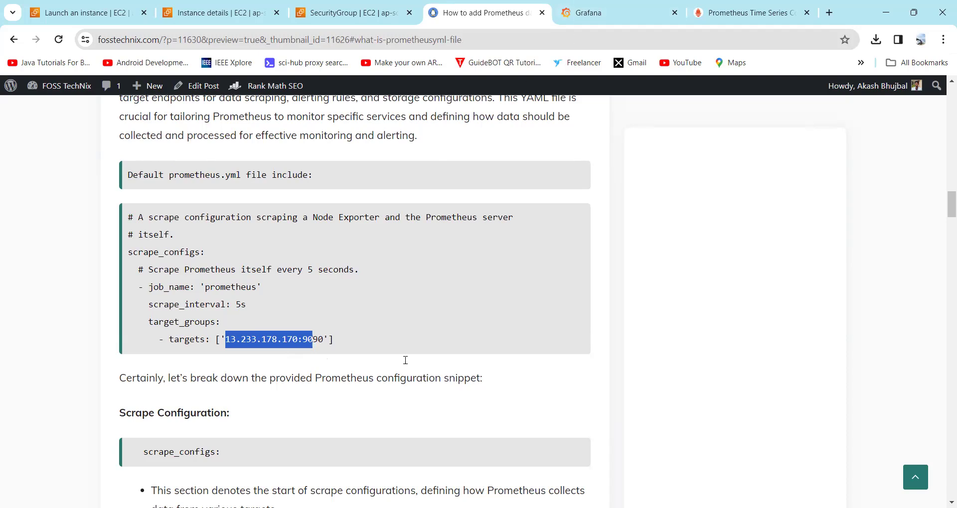
key(alt+Tab)
Step: Highlight the Prometheus and Grafana Installed prerequisite line in datasource2.md, then deselect it
click(115, 315)
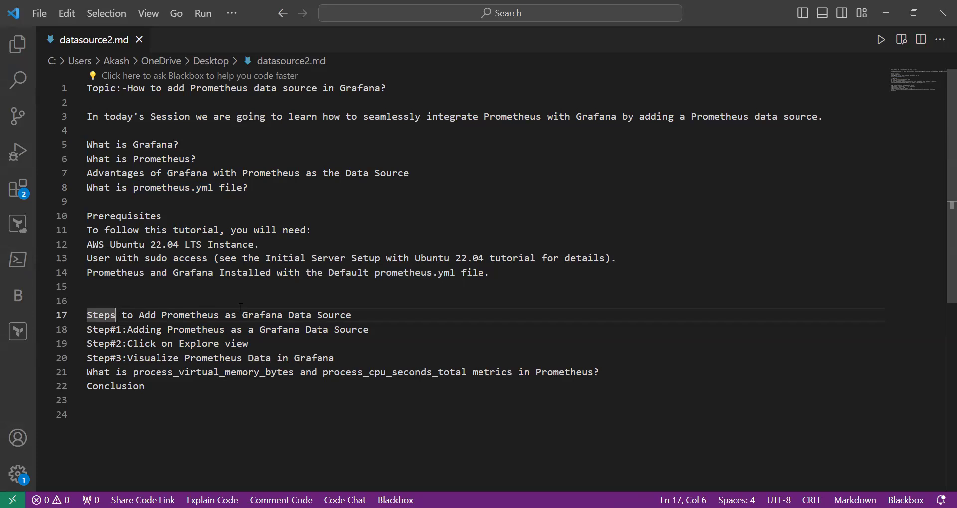
drag(497, 274, 87, 273)
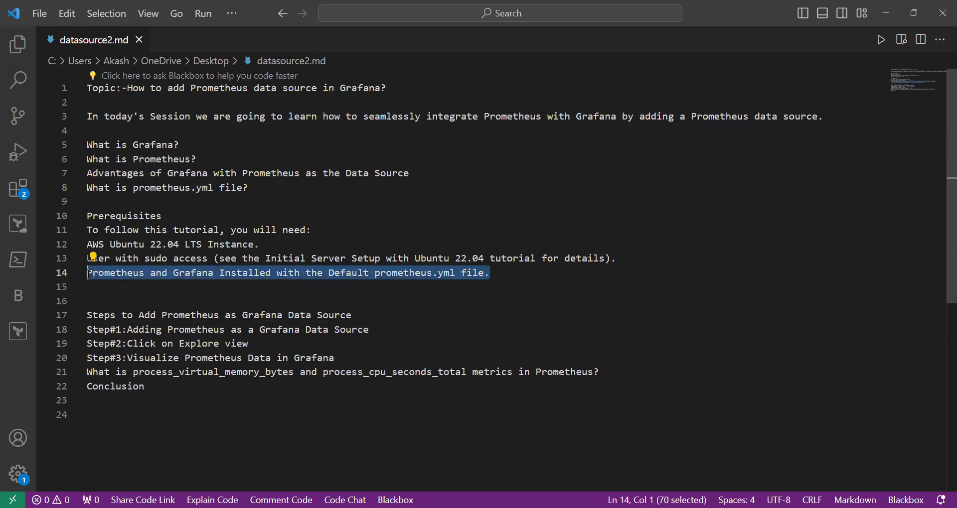
click(496, 270)
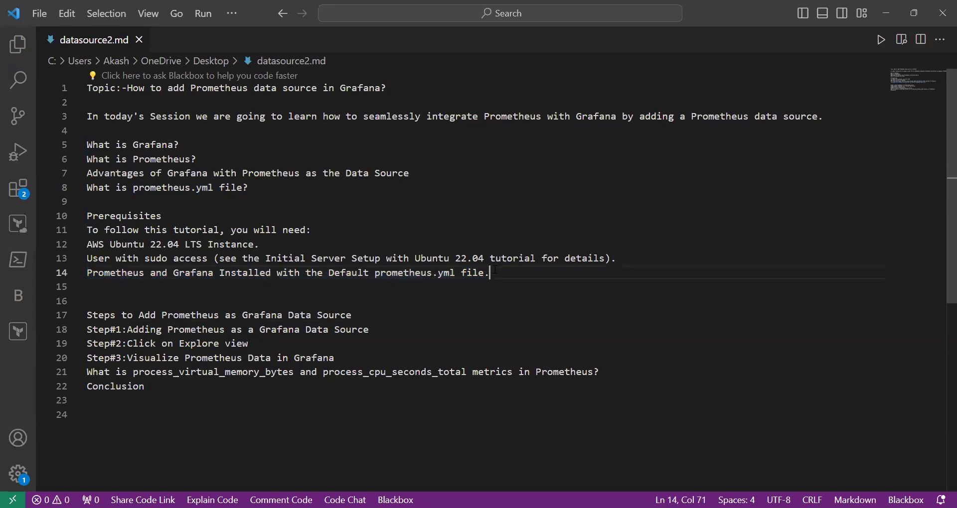
drag(214, 273, 288, 273)
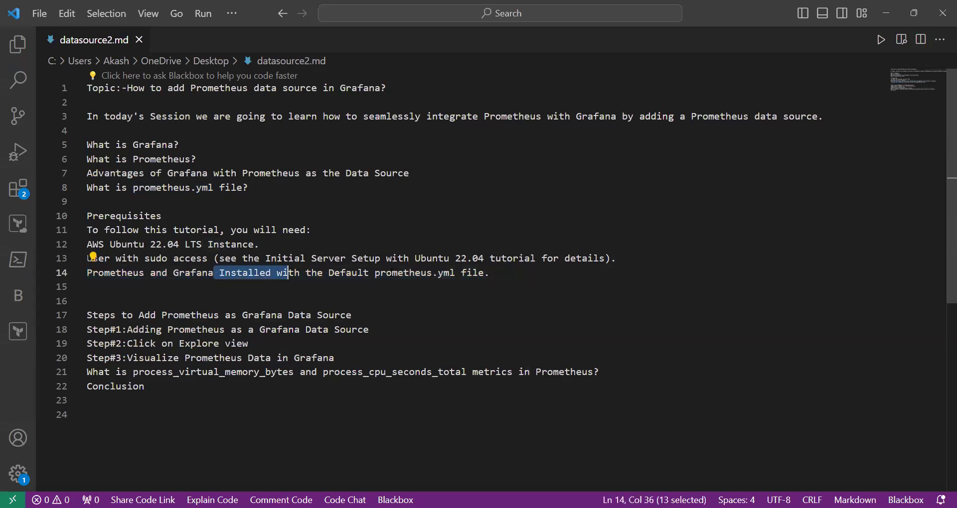
click(502, 273)
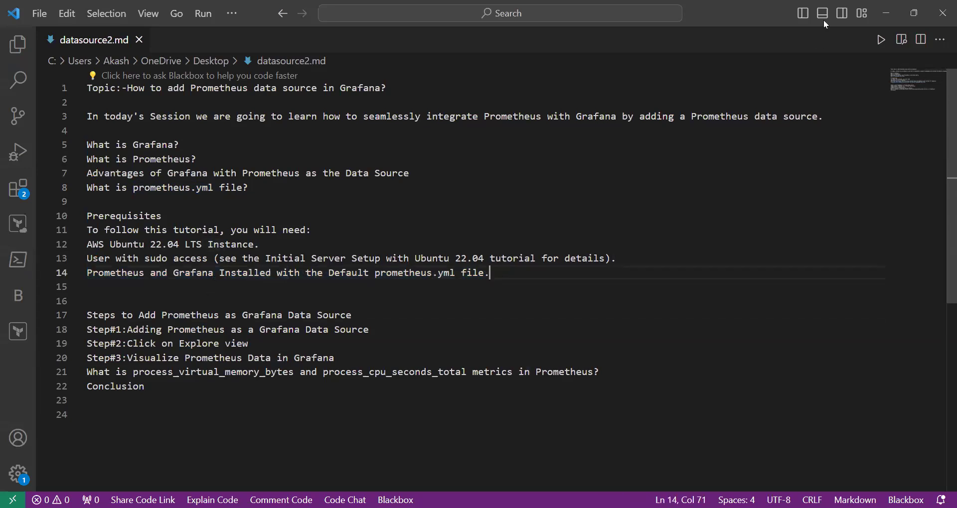
Step: Minimize VS Code and bring up the Grafana login page, checking the Prometheus graph tab along the way
click(889, 5)
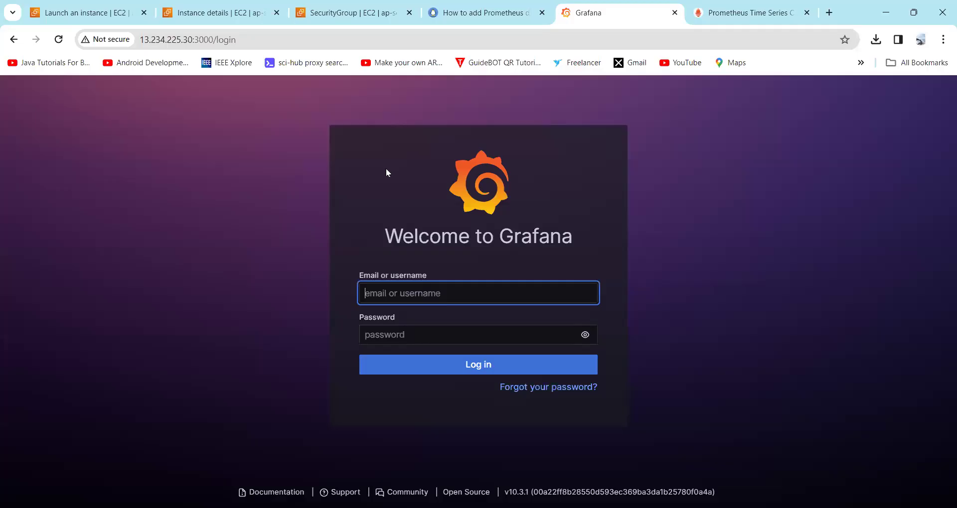
click(716, 4)
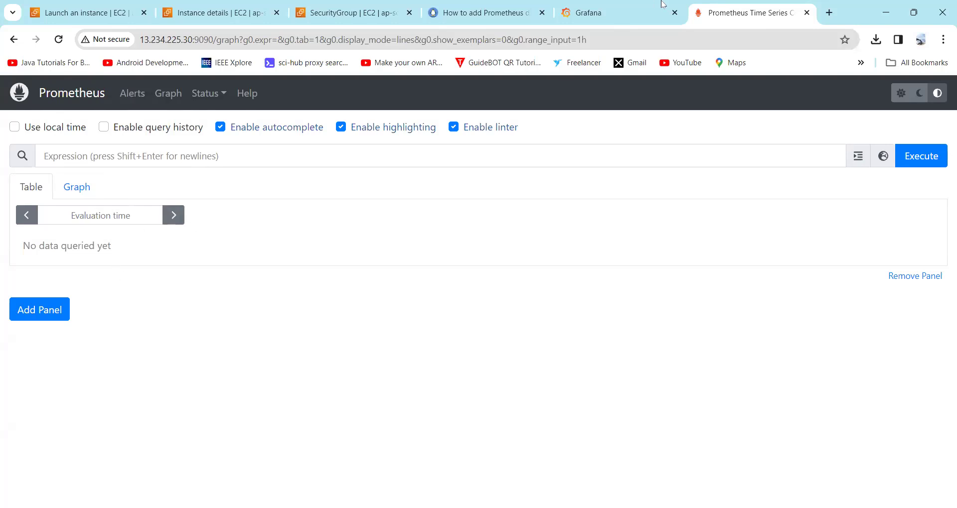
click(573, 14)
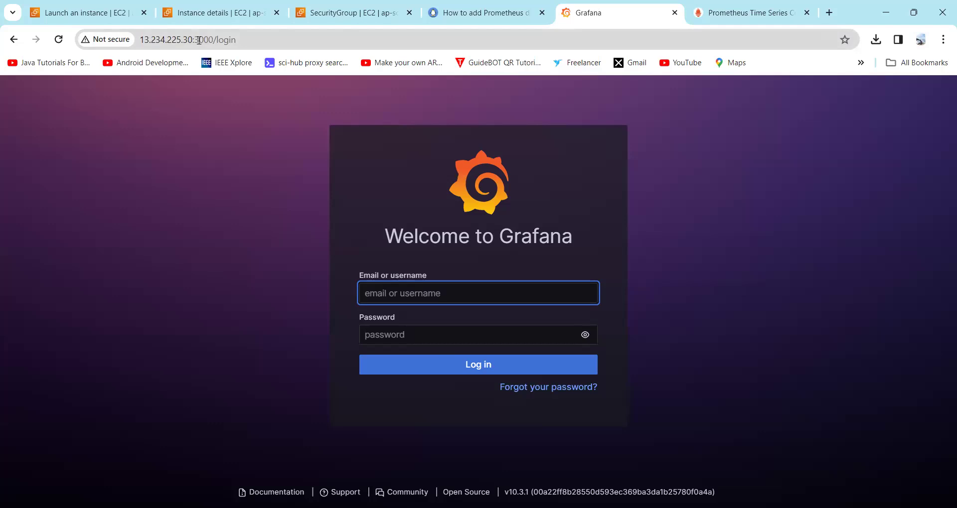
click(697, 7)
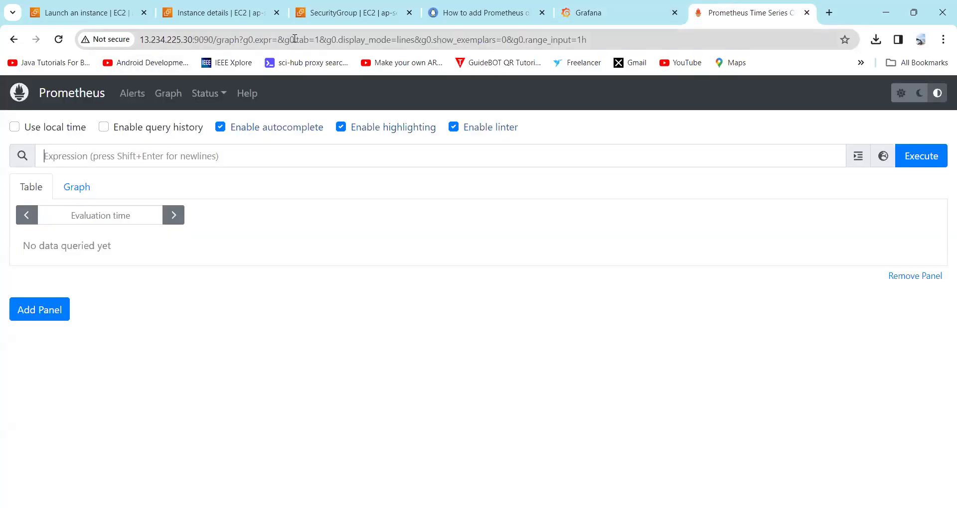
click(573, 14)
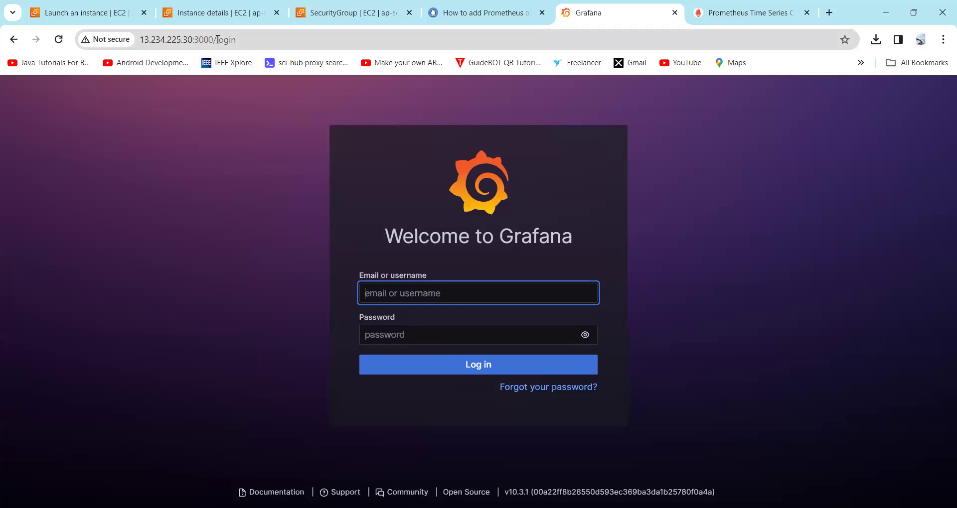
Step: Log in to Grafana with the saved admin username and password, skip the password change, and go to Prometheus
click(401, 293)
key(Down)
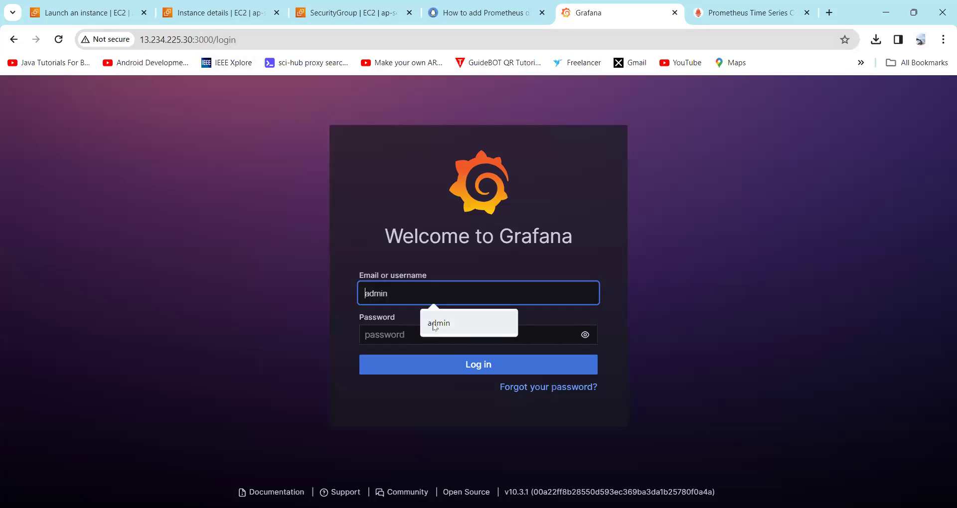
key(Return)
click(387, 339)
text(admin)
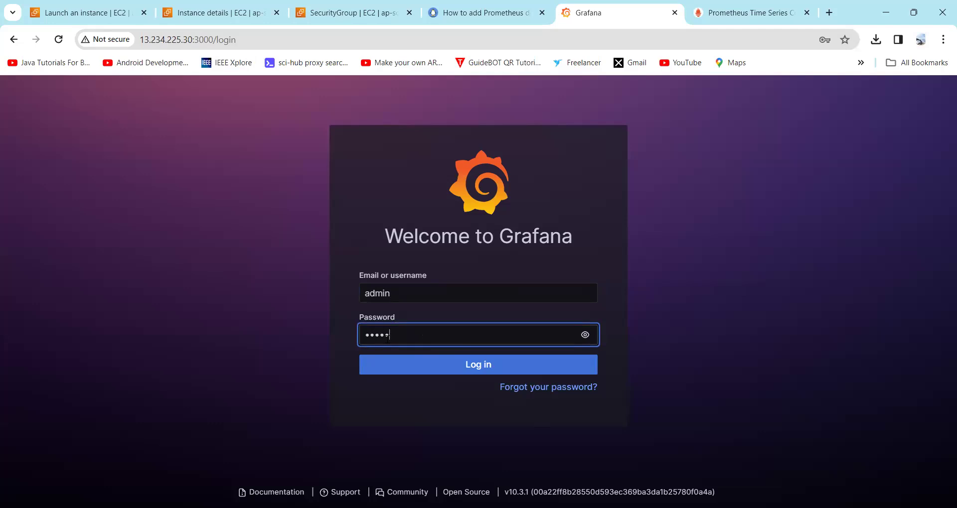
click(402, 367)
click(825, 228)
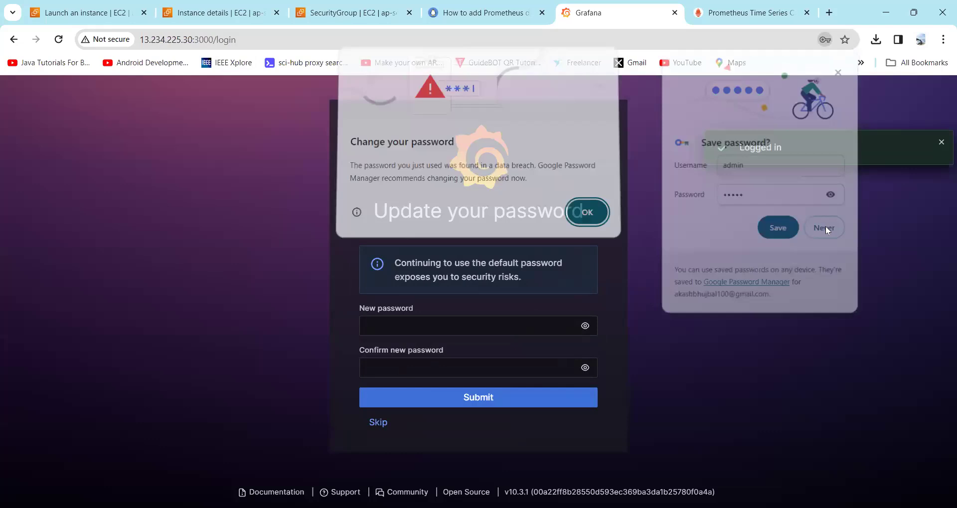
click(587, 212)
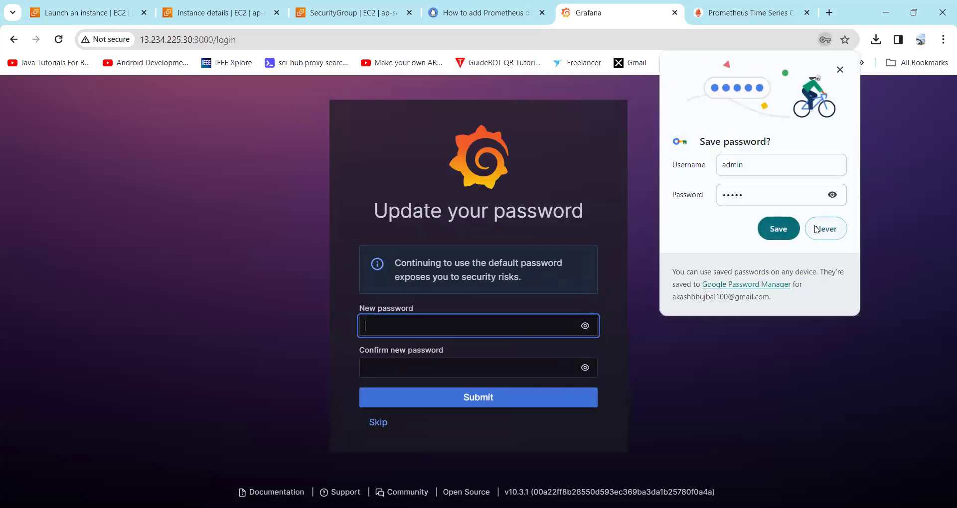
click(378, 422)
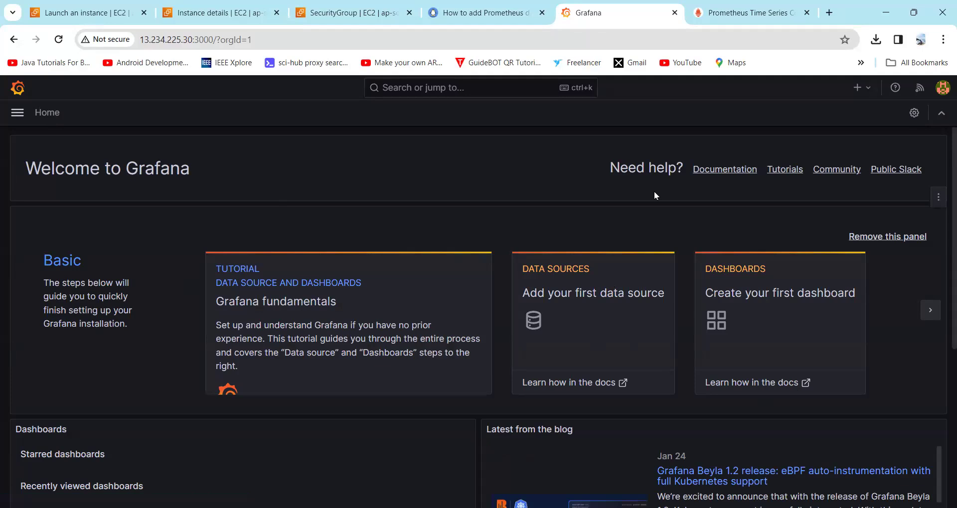
click(734, 15)
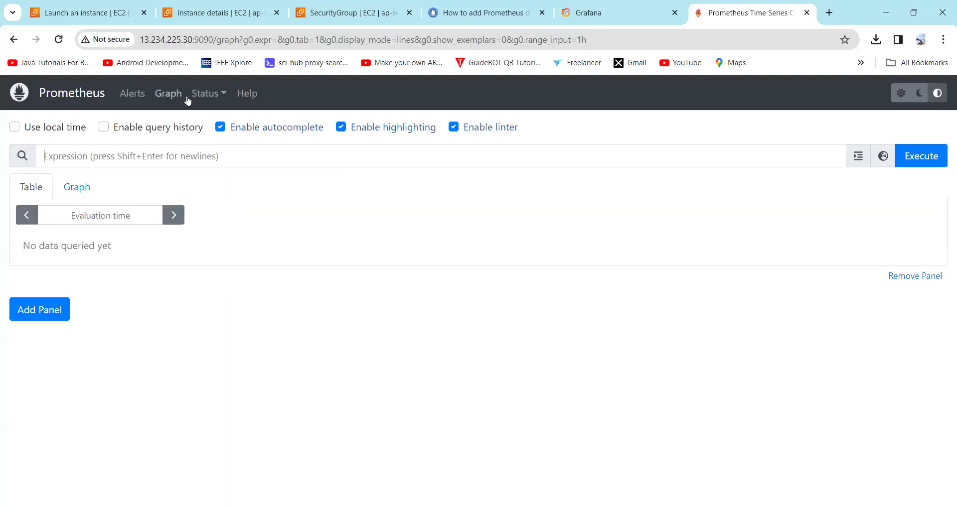
Step: Check under Status > Targets that localhost:9090 is UP, then go back to Grafana's home page
click(209, 94)
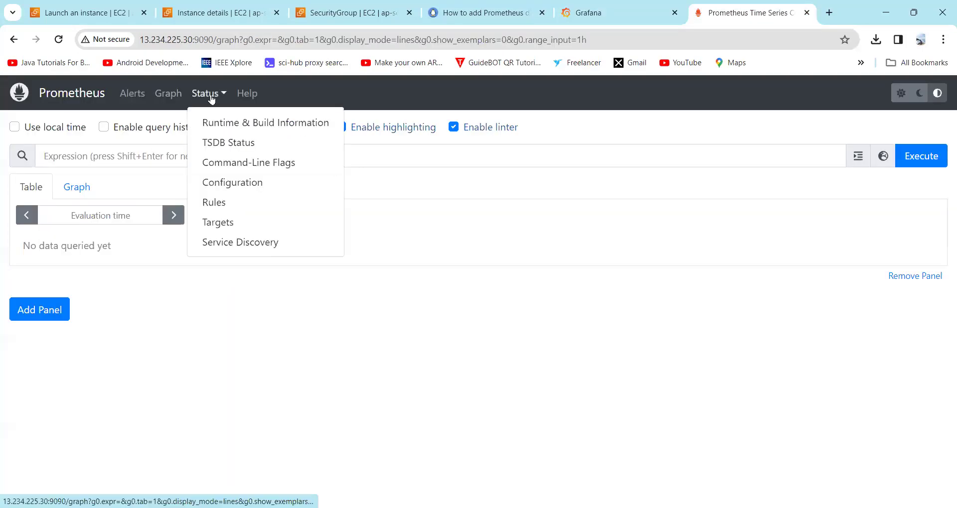
click(214, 222)
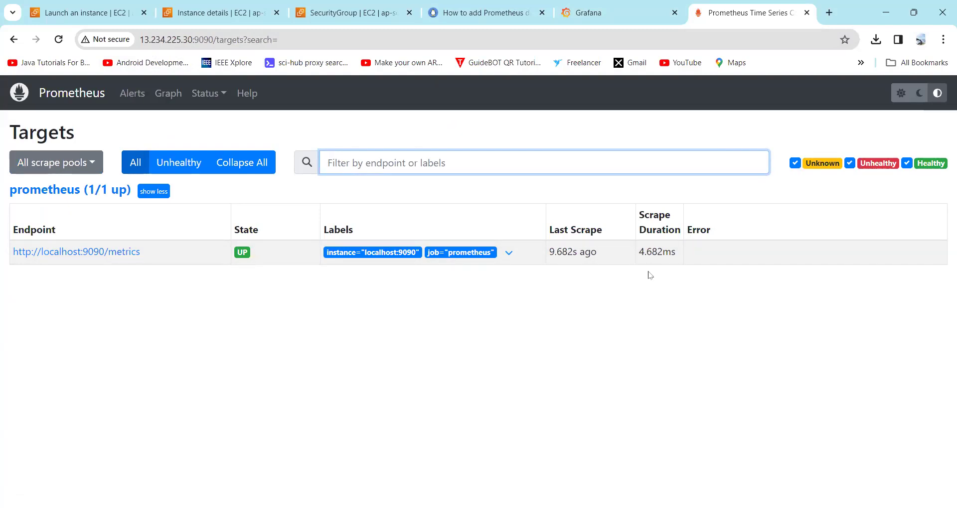
click(608, 13)
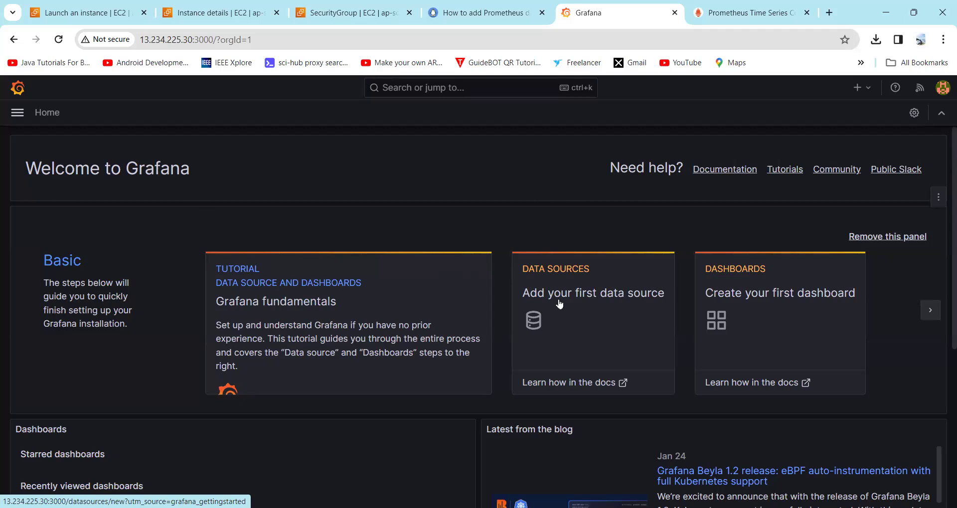
Step: Add a first data source of type Prometheus and scroll down to its Connection settings
click(559, 304)
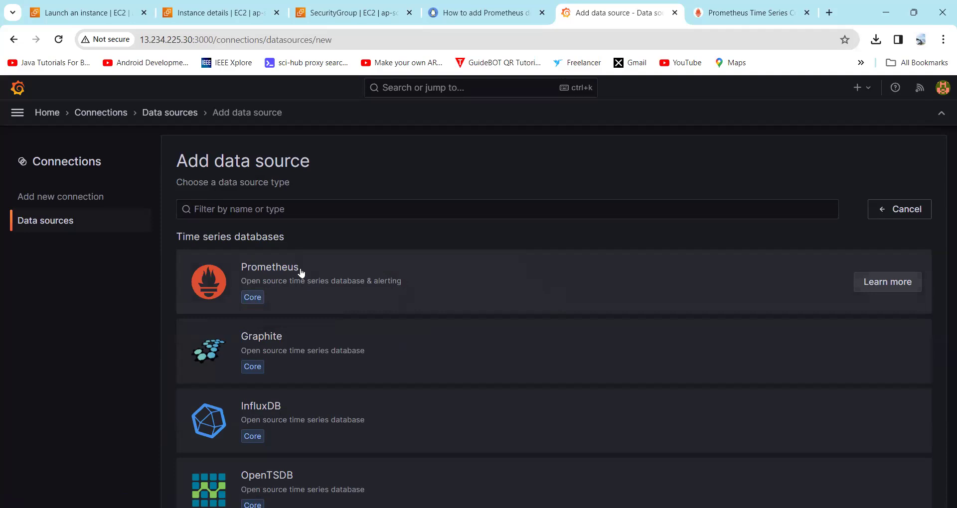
scroll(305, 297, down, 1)
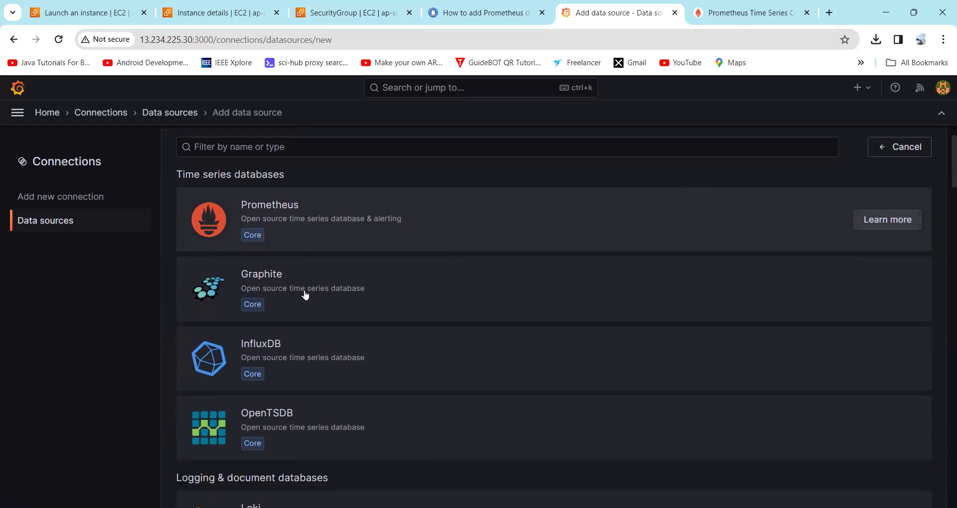
scroll(282, 385, up, 1)
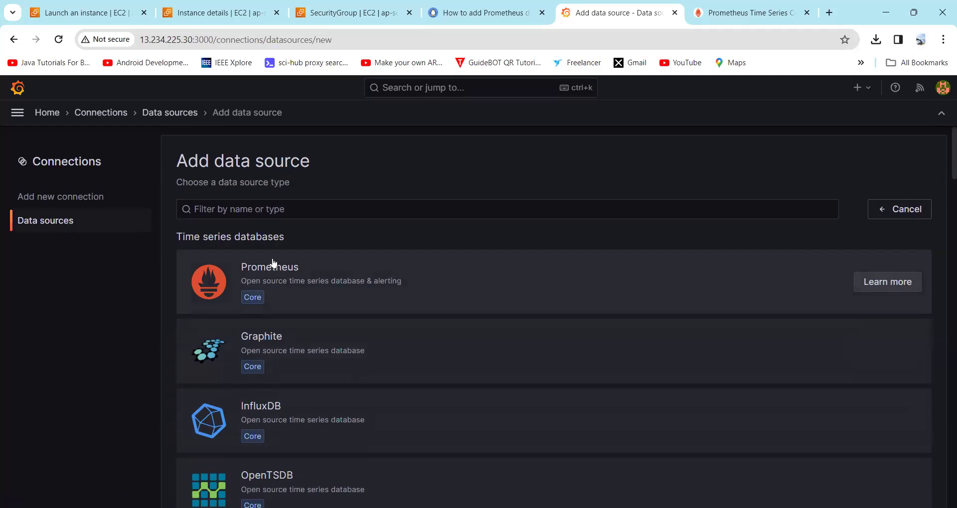
click(338, 272)
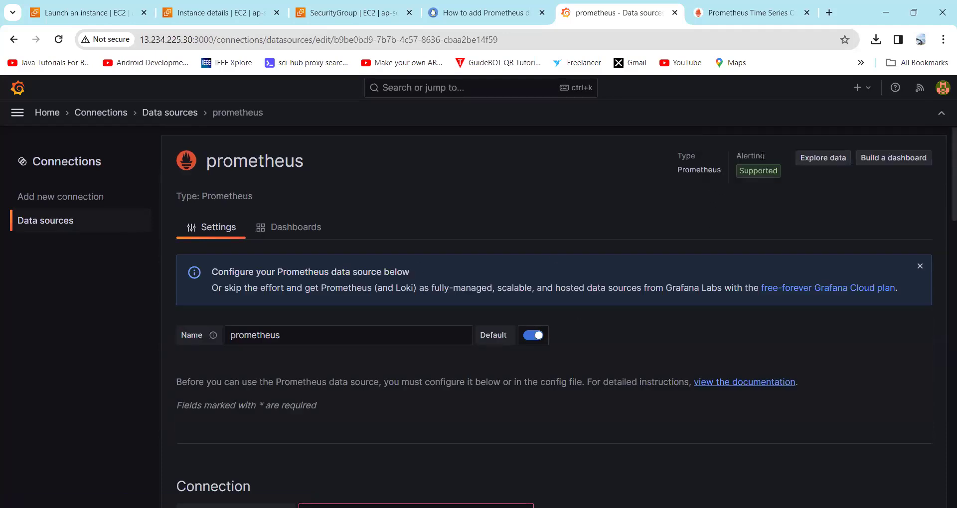
scroll(653, 344, down, 1)
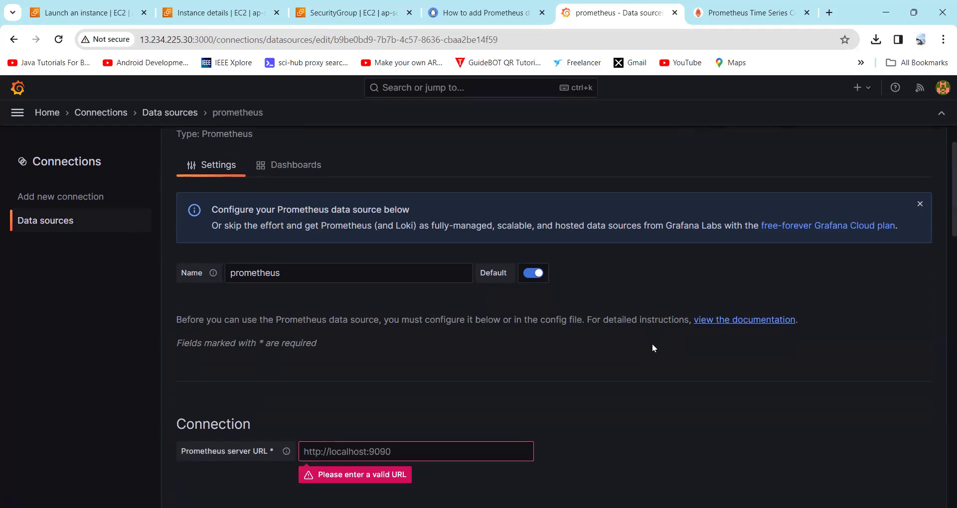
scroll(653, 346, down, 2)
scroll(652, 346, up, 2)
scroll(481, 363, down, 2)
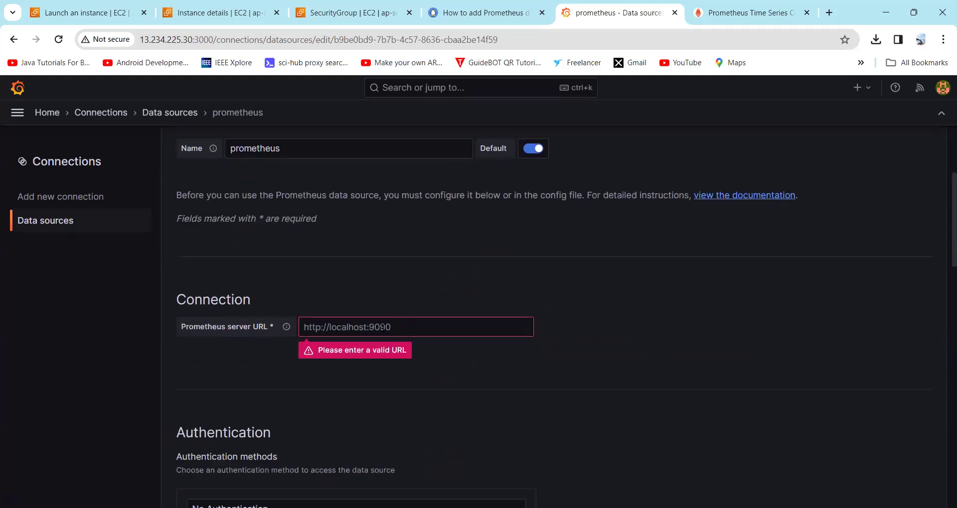
click(383, 327)
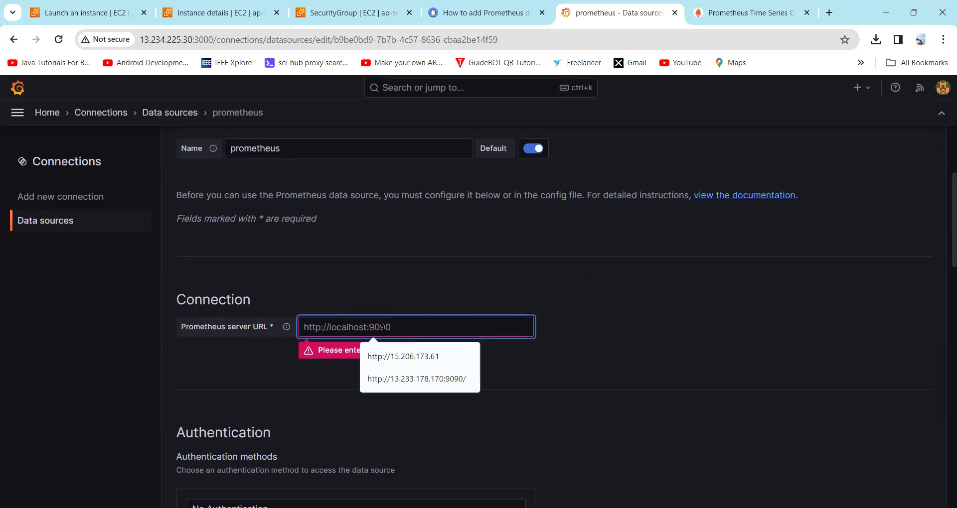
click(391, 380)
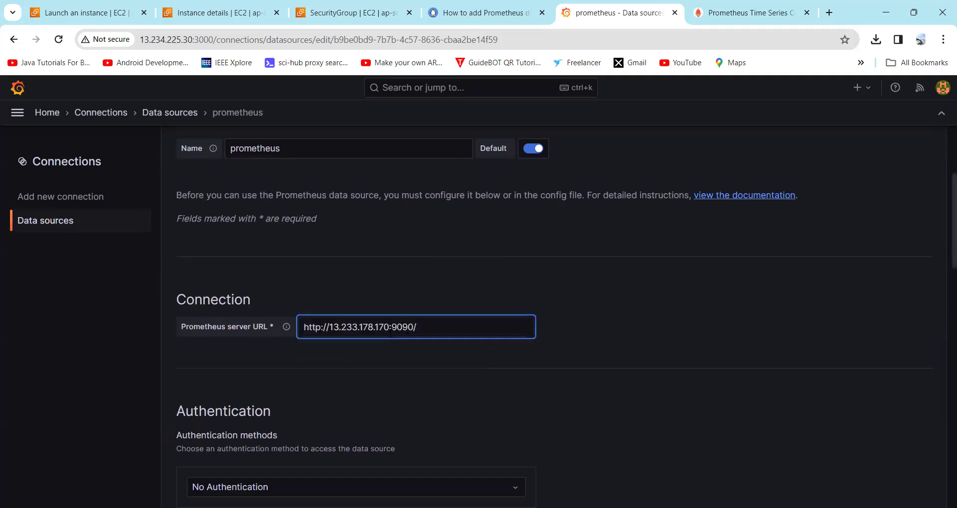
drag(392, 328, 417, 327)
click(391, 327)
key(BackSpace)
key(BackSpace)
key(BackSpace)
key(BackSpace)
key(BackSpace)
key(BackSpace)
click(219, 13)
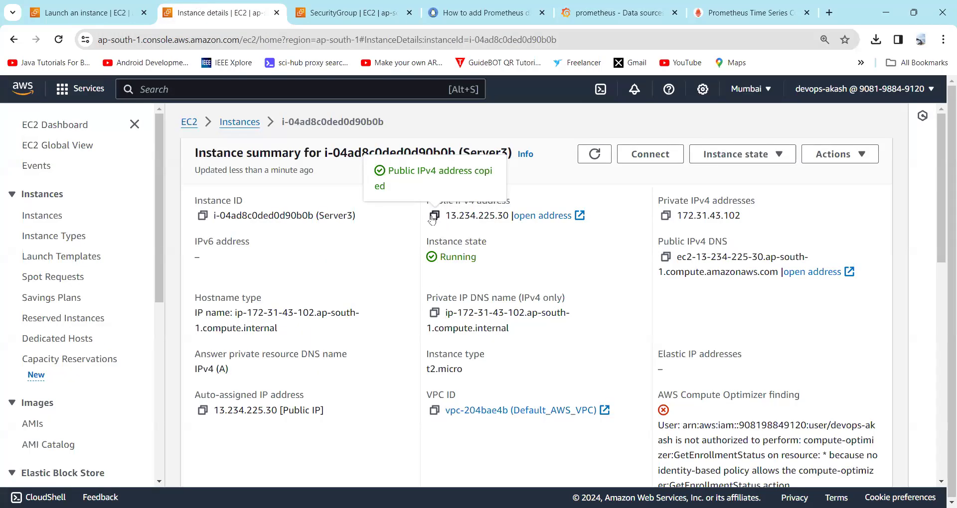
click(618, 5)
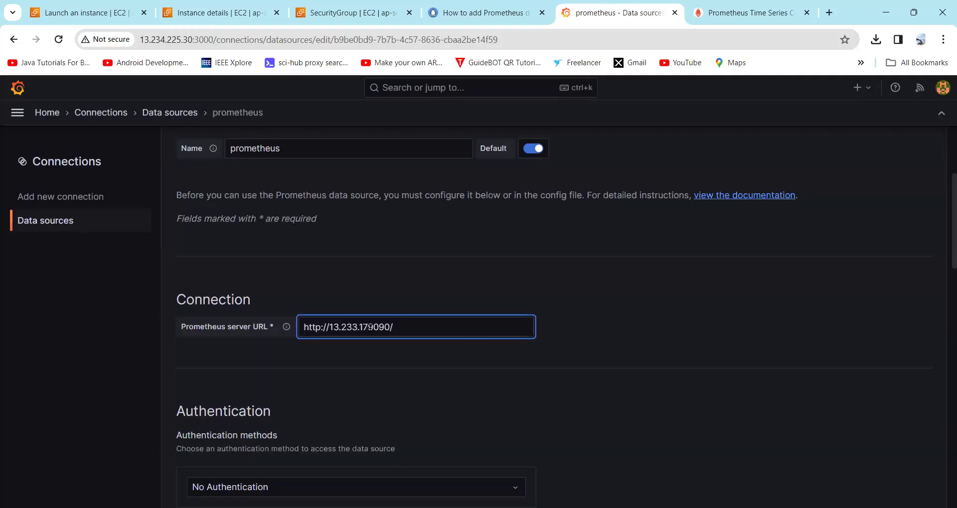
key(BackSpace)
key(BackSpace)
key(BackSpace)
key(BackSpace)
key(BackSpace)
key(BackSpace)
key(BackSpace)
key(BackSpace)
key(BackSpace)
text(13.234.225.30)
text(:)
scroll(388, 334, down, 5)
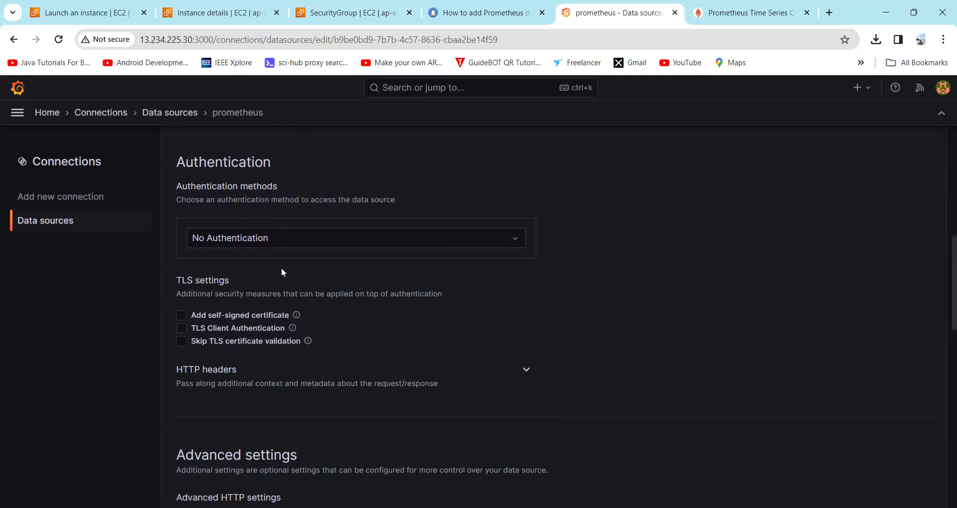
scroll(282, 269, down, 7)
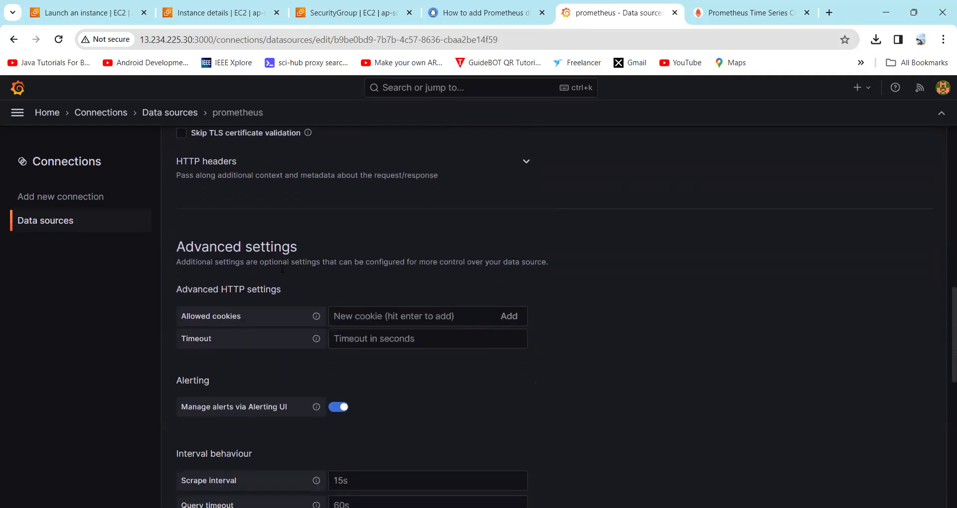
scroll(281, 272, up, 2)
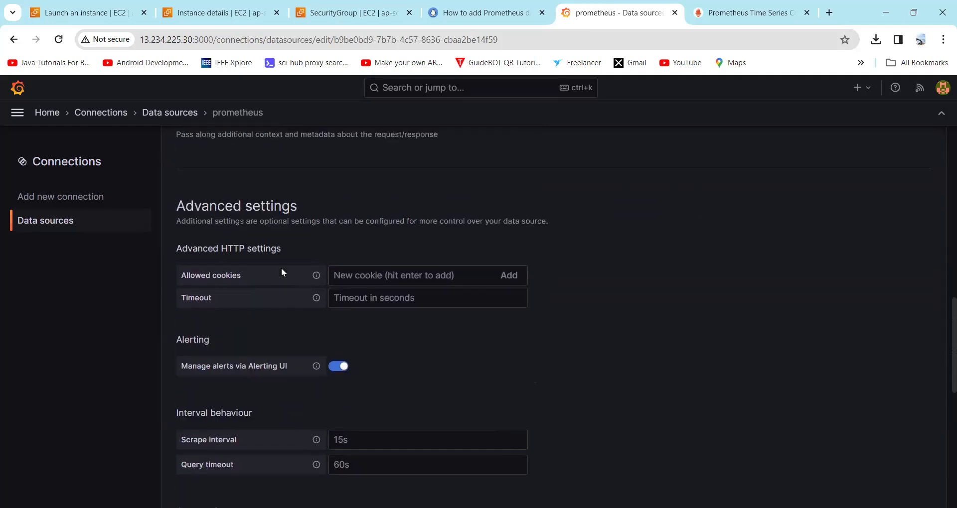
scroll(271, 270, down, 10)
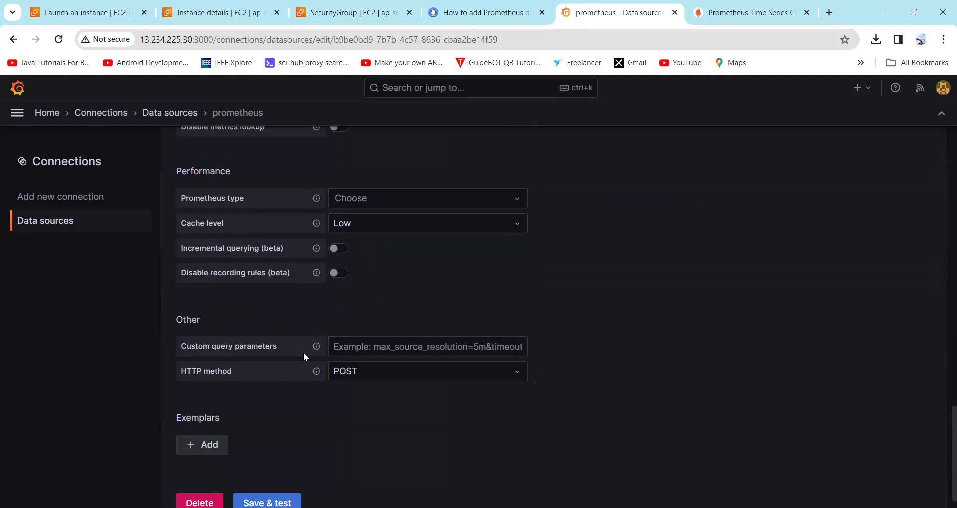
scroll(280, 336, up, 4)
scroll(297, 328, down, 4)
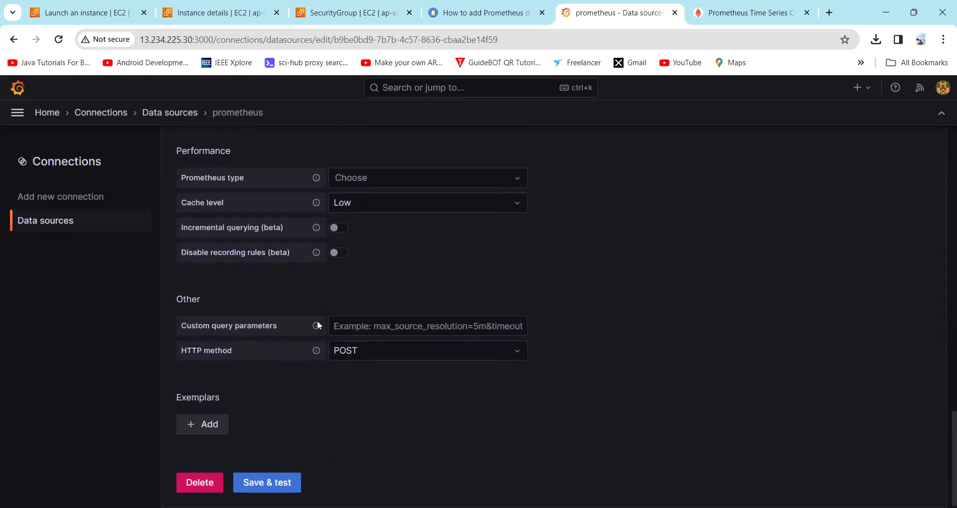
scroll(313, 325, up, 5)
scroll(317, 325, down, 5)
Step: Save & test the prometheus data source, open it in Explore and list its metrics
click(273, 483)
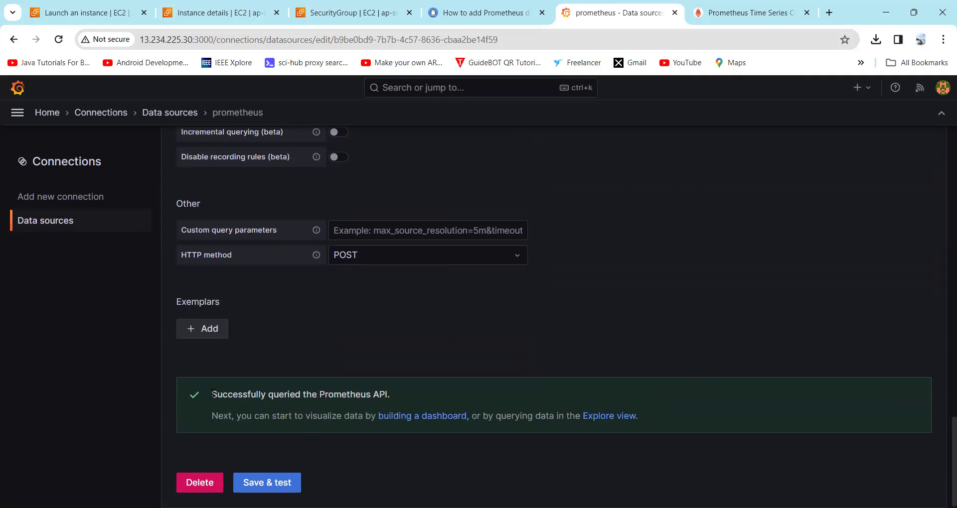
click(618, 422)
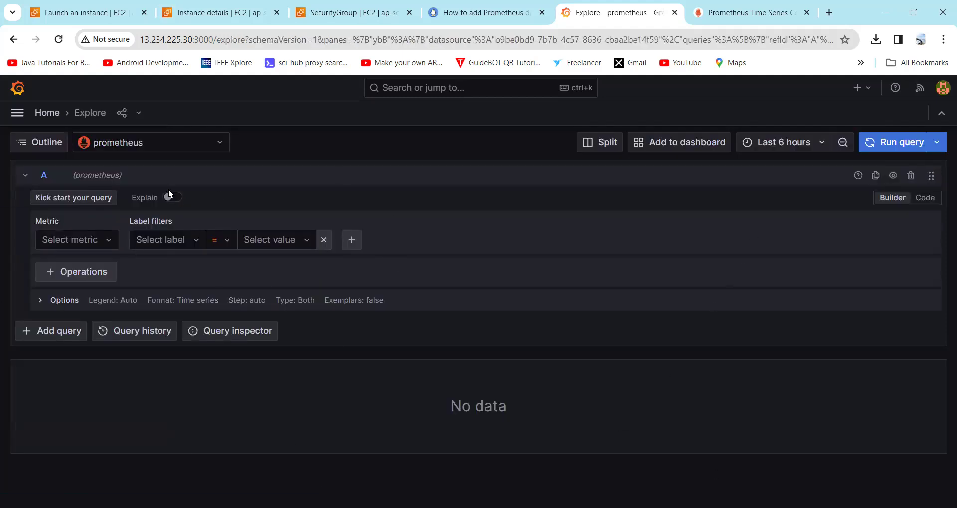
click(97, 244)
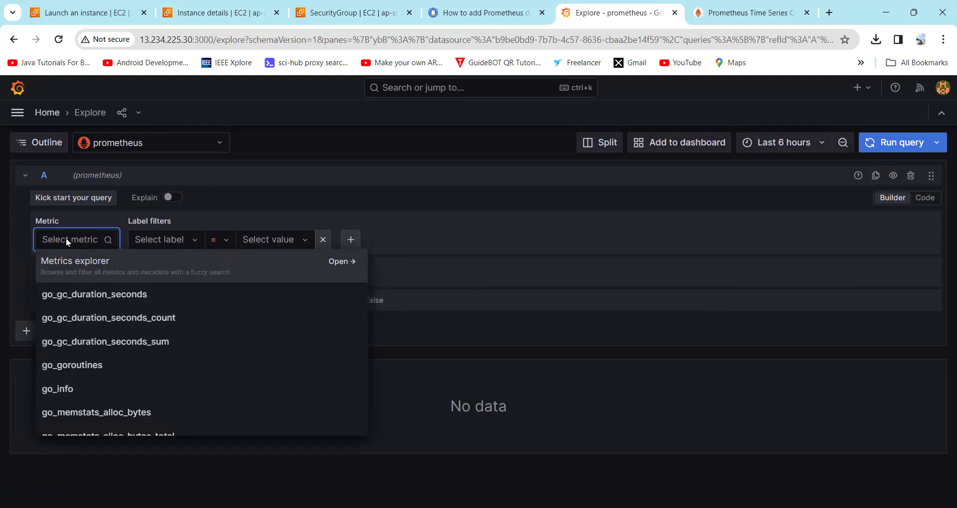
Step: In the tutorial article, scroll to the metrics heading and select process_virtual_memory_bytes
key(ctrl+shift+Tab)
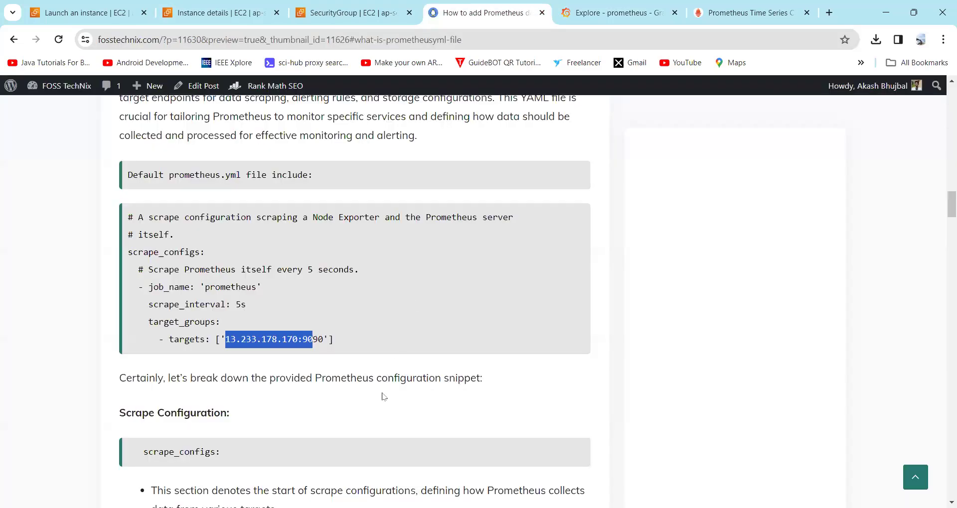
scroll(383, 396, down, 15)
scroll(383, 396, down, 20)
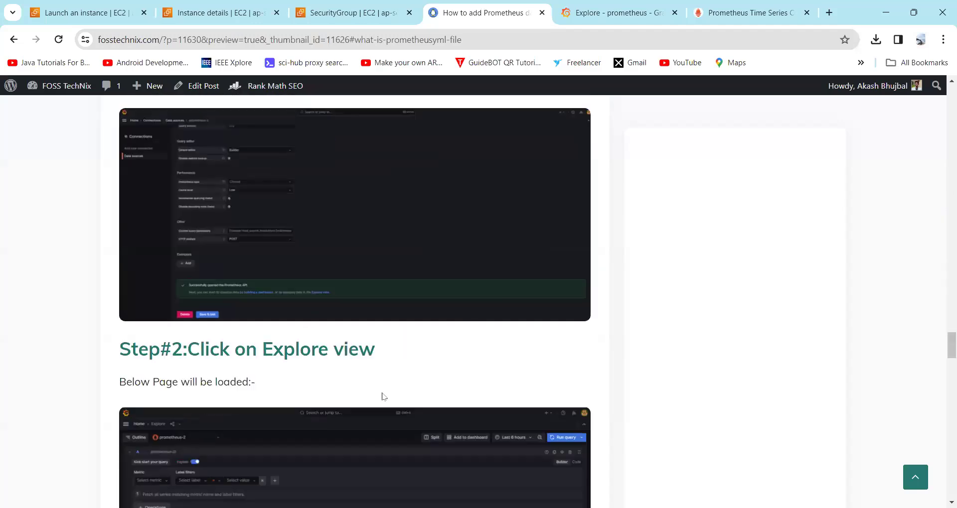
scroll(382, 397, down, 15)
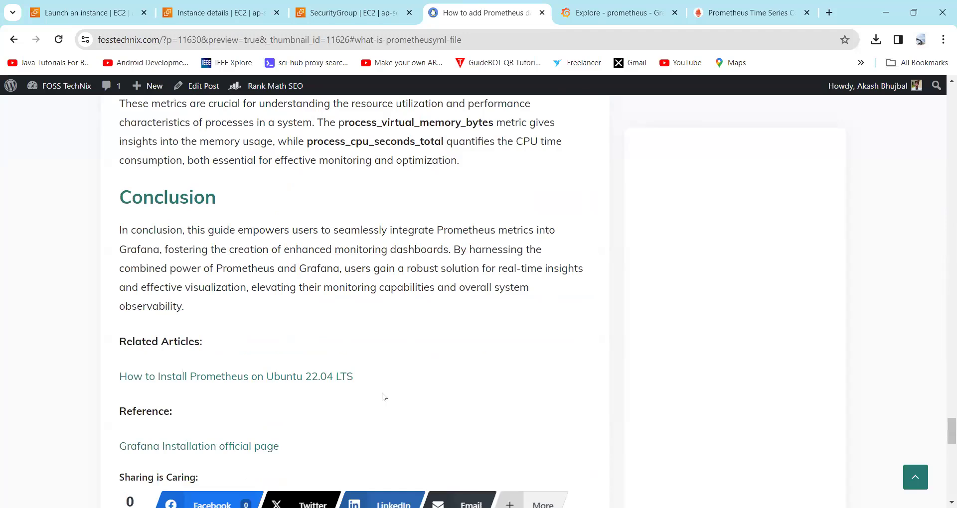
scroll(354, 344, up, 9)
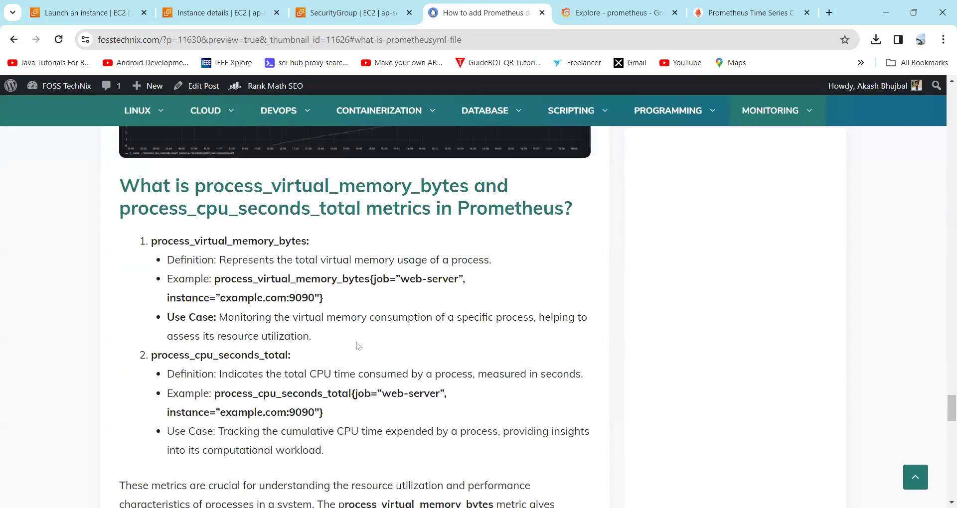
scroll(356, 342, down, 2)
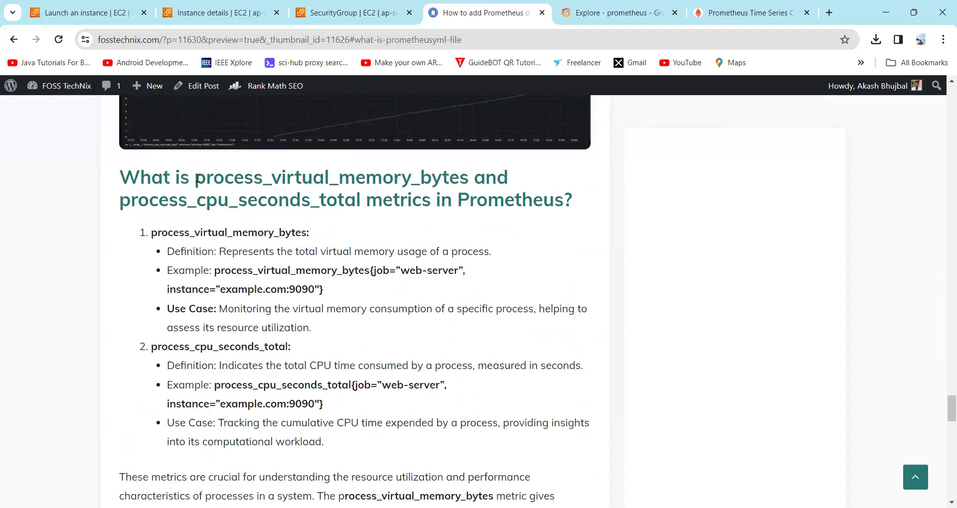
drag(198, 178, 470, 167)
key(ctrl+c)
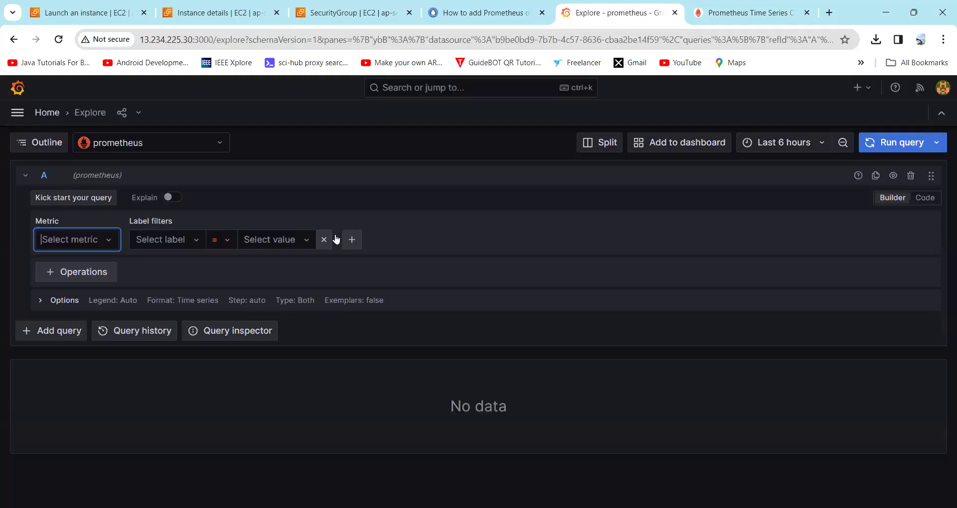
Step: Discard the pasted metric in Explore and pick process_cpu_seconds_total by searching 'process'
click(619, 9)
click(78, 244)
key(ctrl+v)
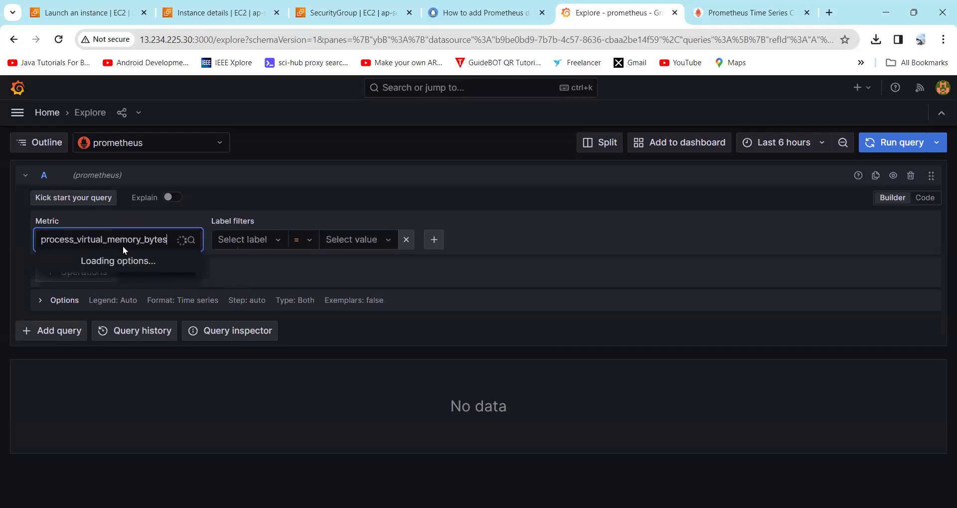
key(Escape)
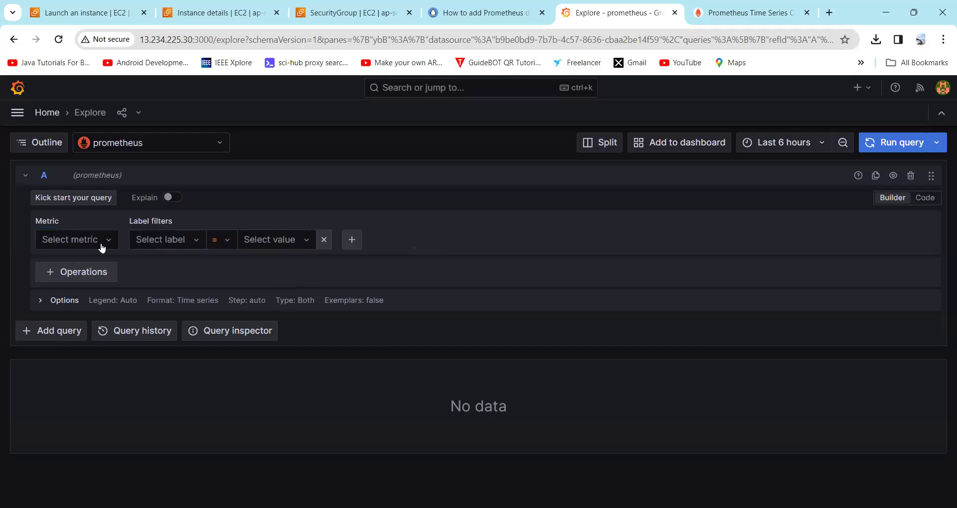
click(63, 241)
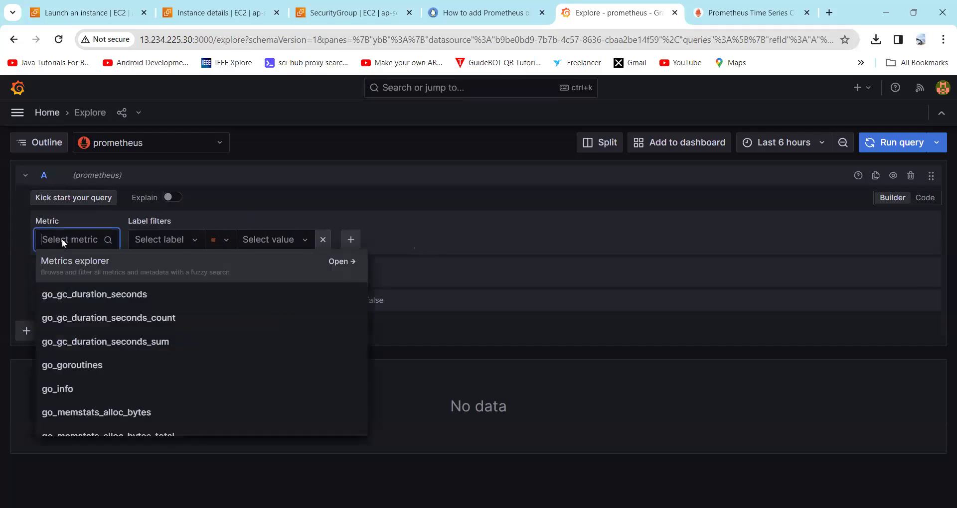
text(proc)
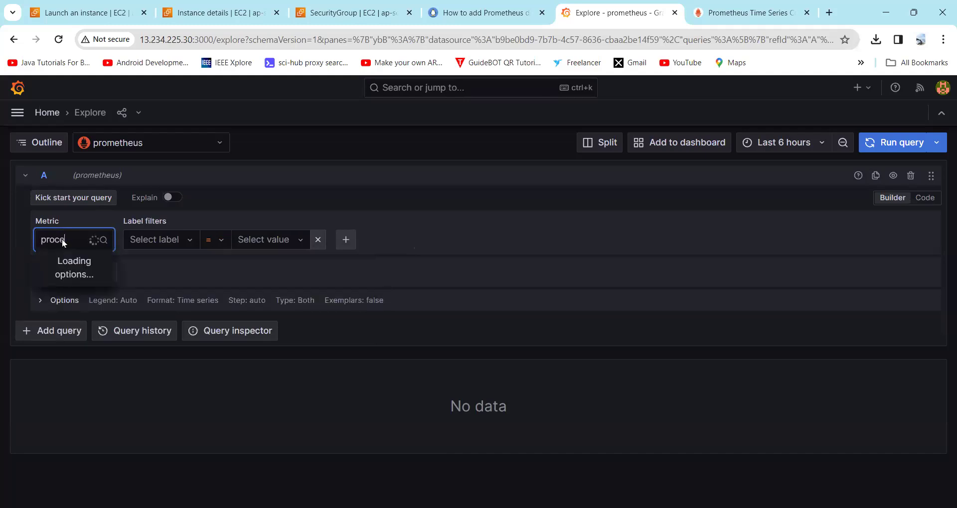
text(ess)
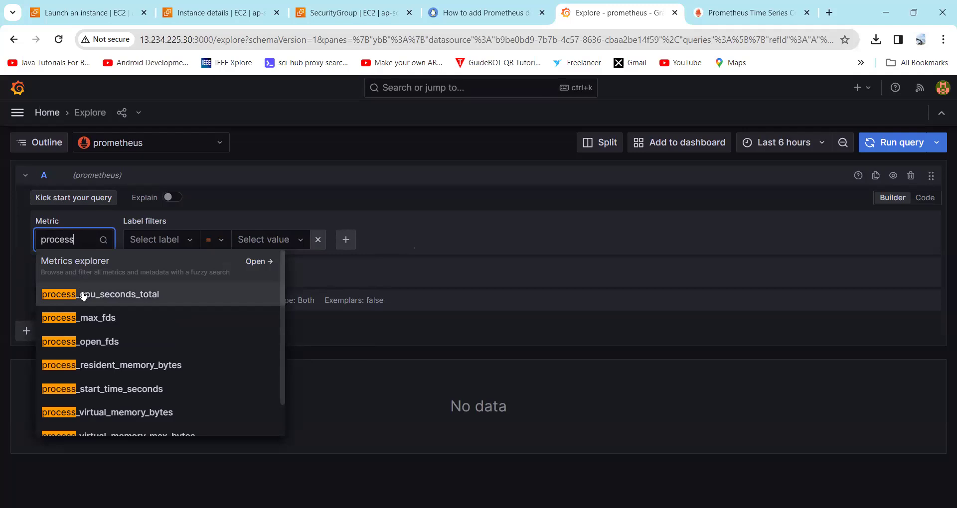
click(119, 295)
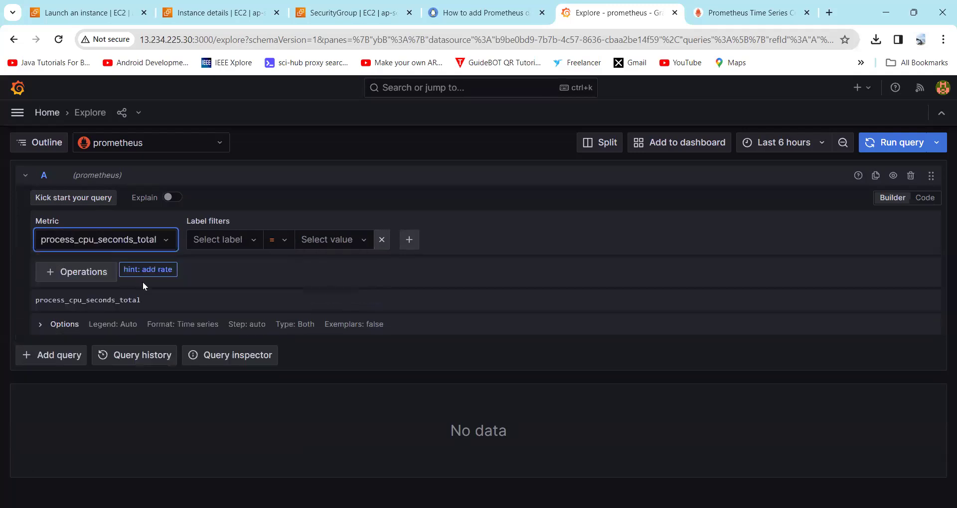
Step: Add a label filter instance = localhost:9090 to the query
click(222, 243)
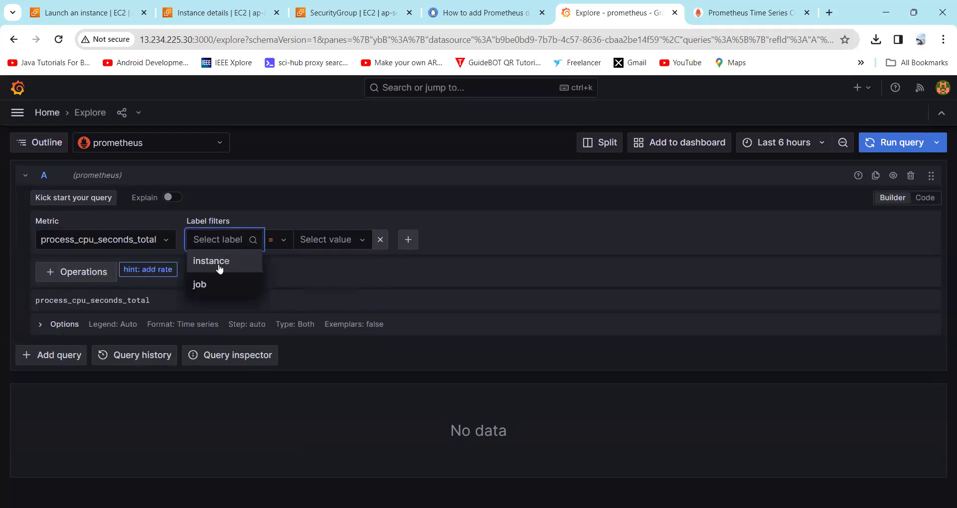
click(223, 263)
click(306, 241)
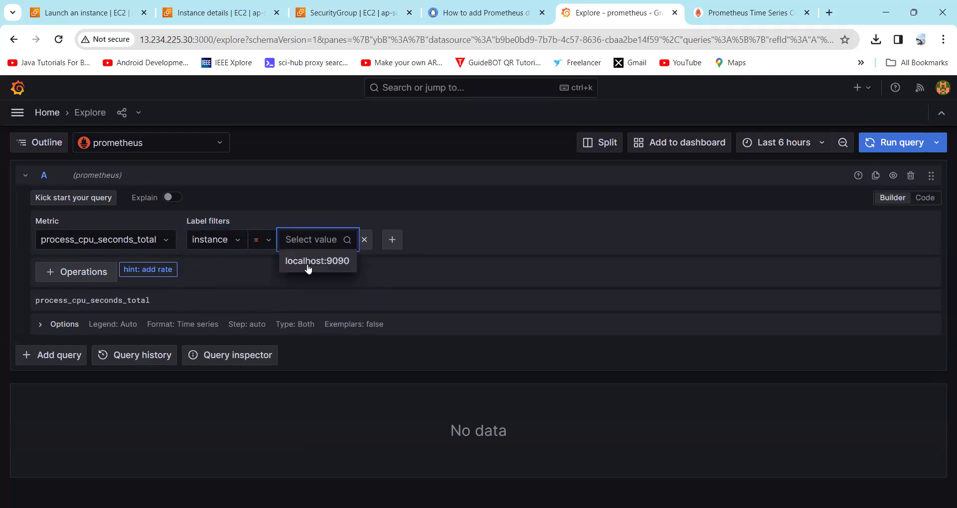
click(308, 263)
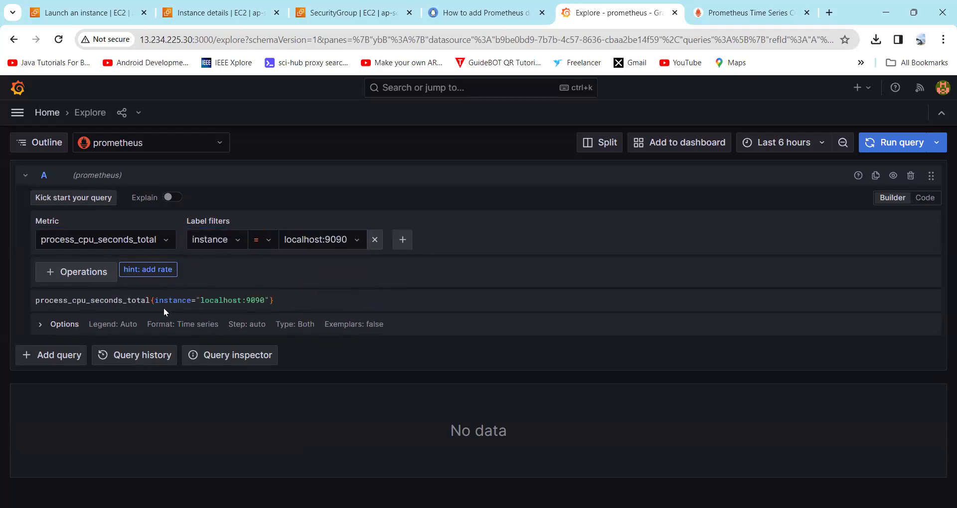
Step: Run the filtered query and bring up the time range options for the last 6 hours
click(874, 150)
key(Return)
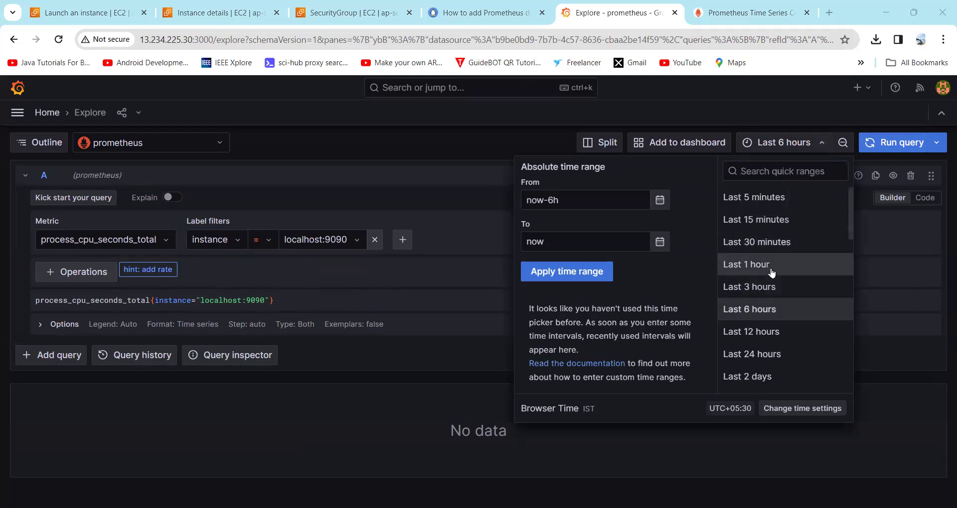
scroll(792, 254, up, 3)
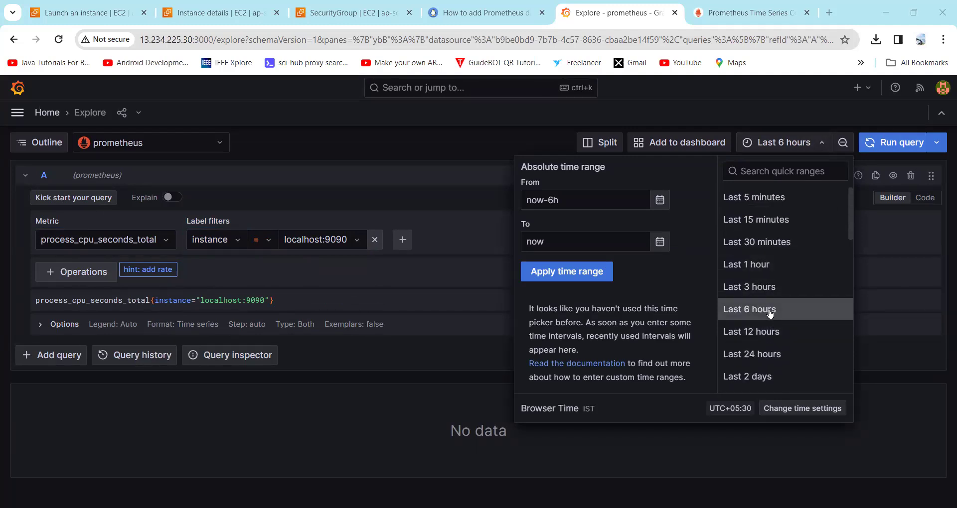
Step: Keep the time range at Last 6 hours and rerun the process_cpu_seconds_total query
click(769, 310)
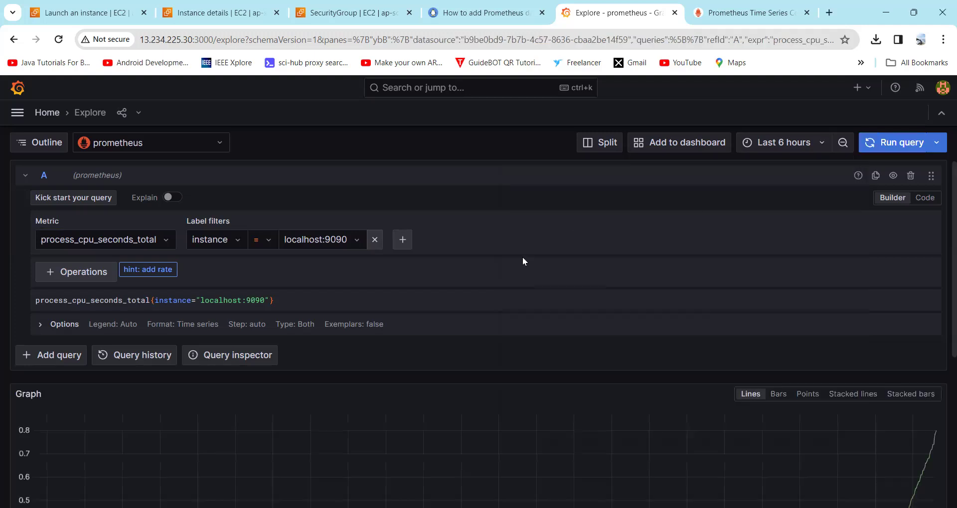
click(894, 142)
scroll(416, 339, down, 5)
scroll(416, 334, up, 3)
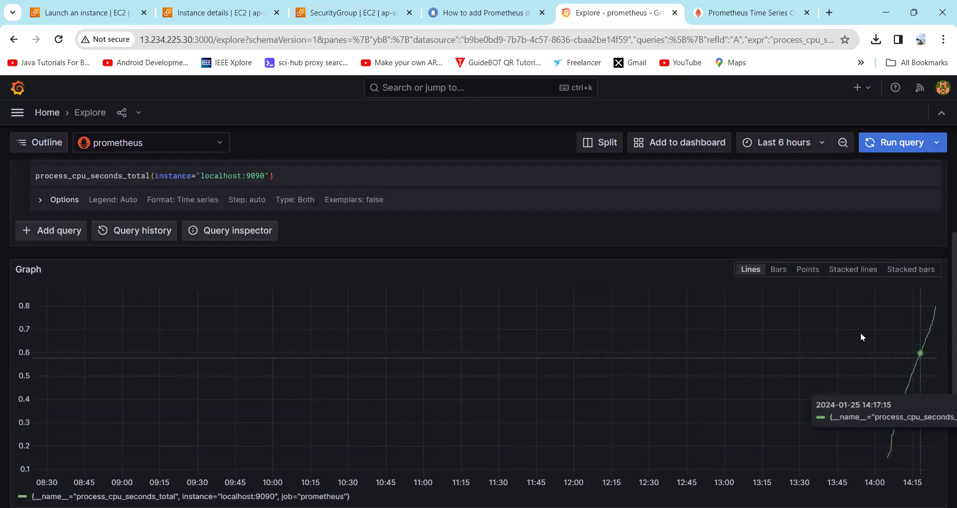
Step: Try the Bars, Points, Lines and Stacked lines graph styles, ending on Bars
click(779, 273)
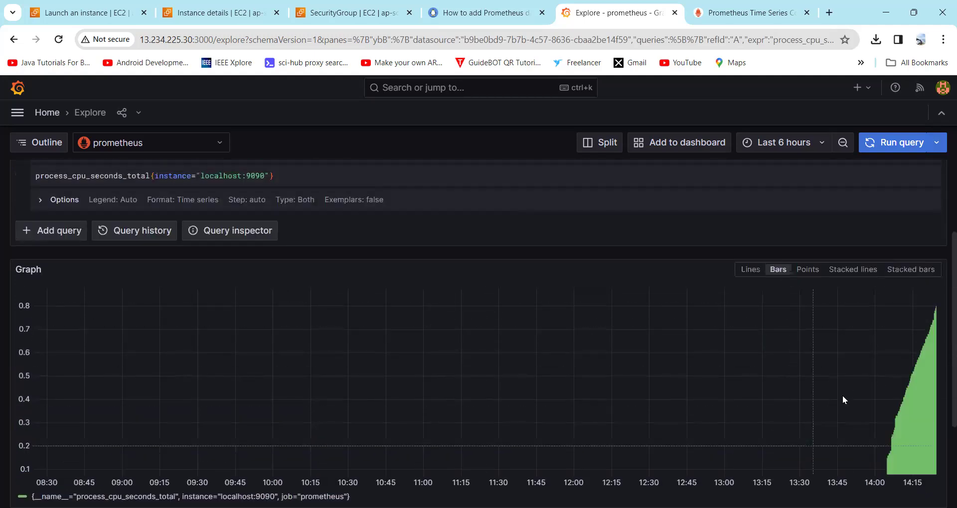
click(809, 272)
click(776, 270)
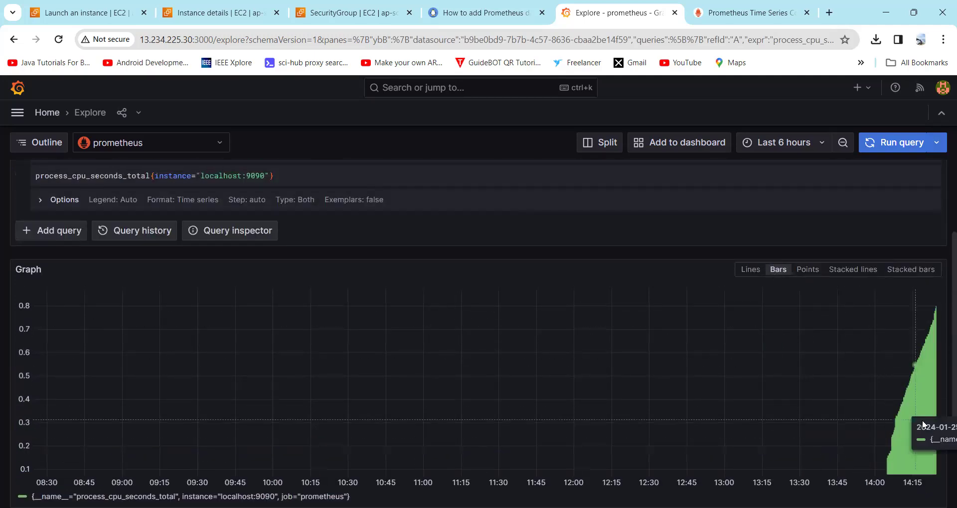
click(748, 273)
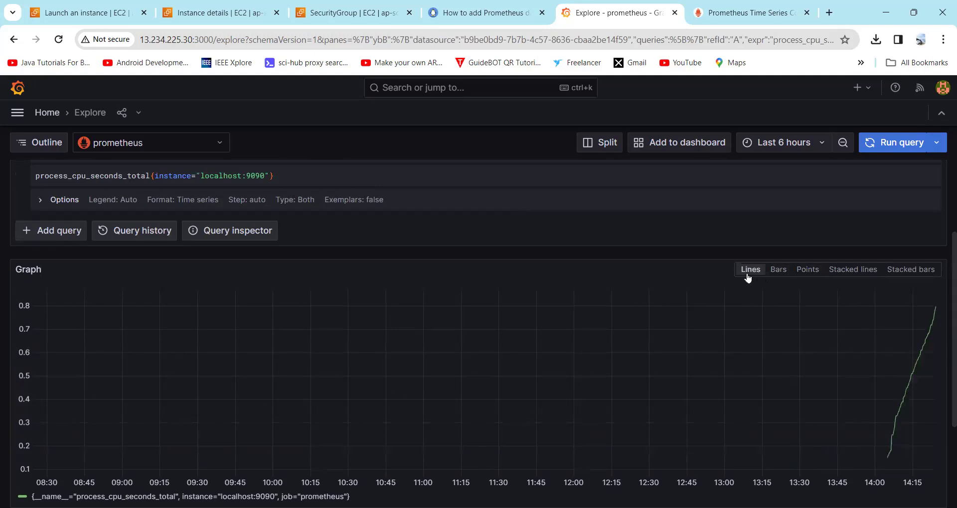
click(779, 273)
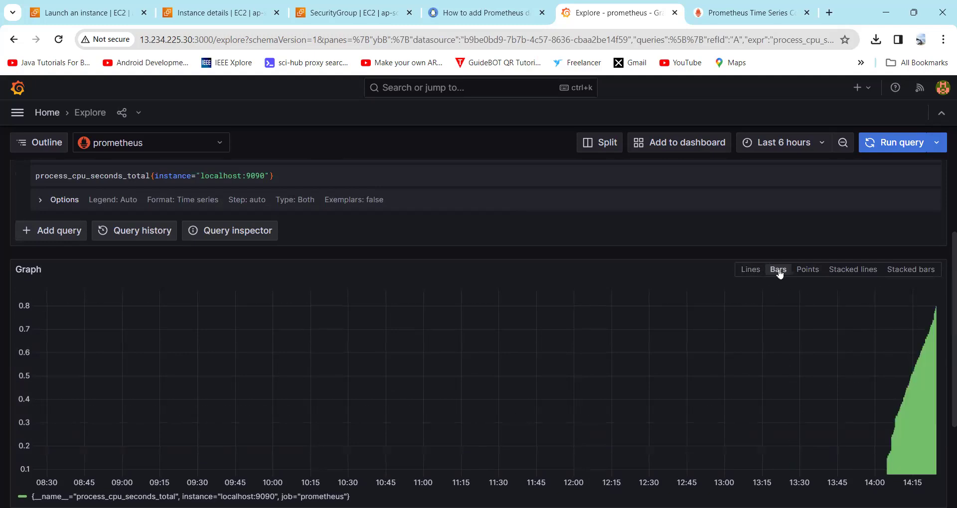
click(815, 272)
click(860, 271)
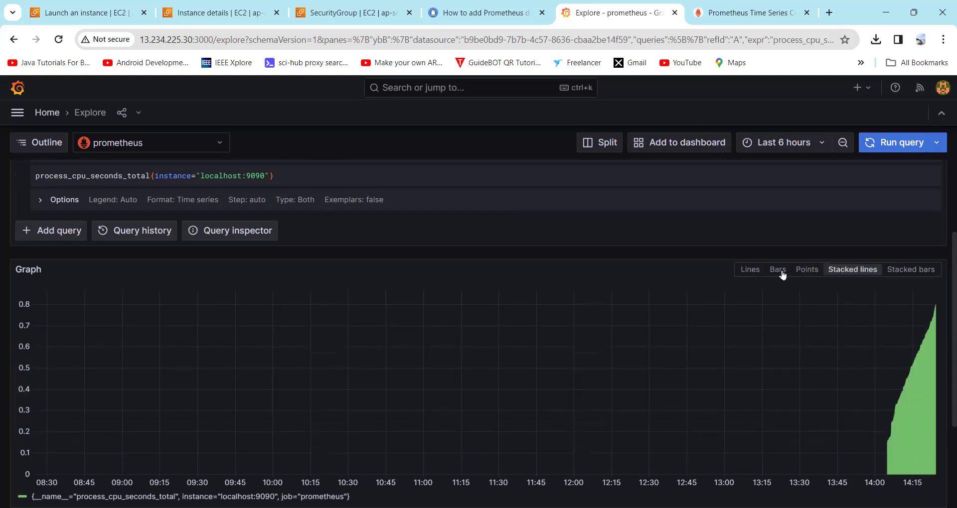
click(778, 270)
Step: Set the time range to Last 5 minutes and review the CPU bar graph from 14:19:45 to 14:24:30
click(770, 146)
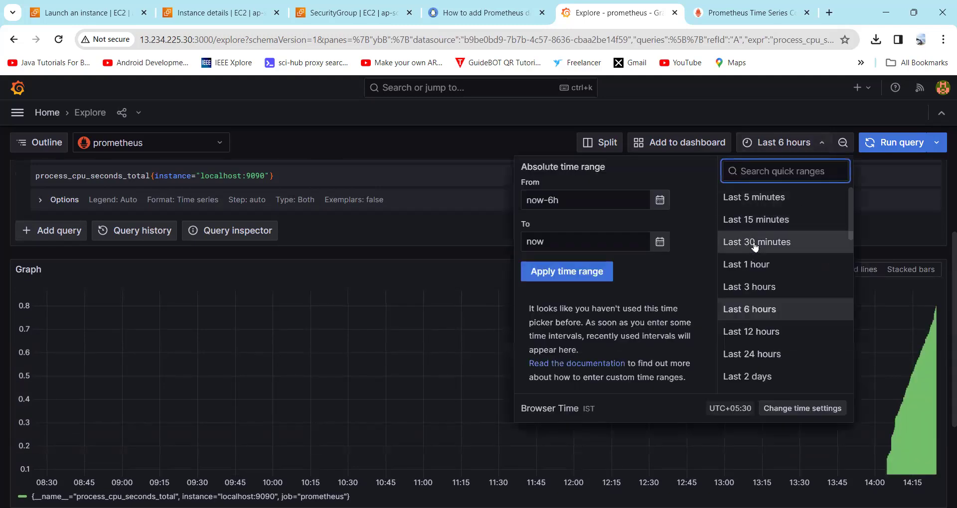
click(748, 198)
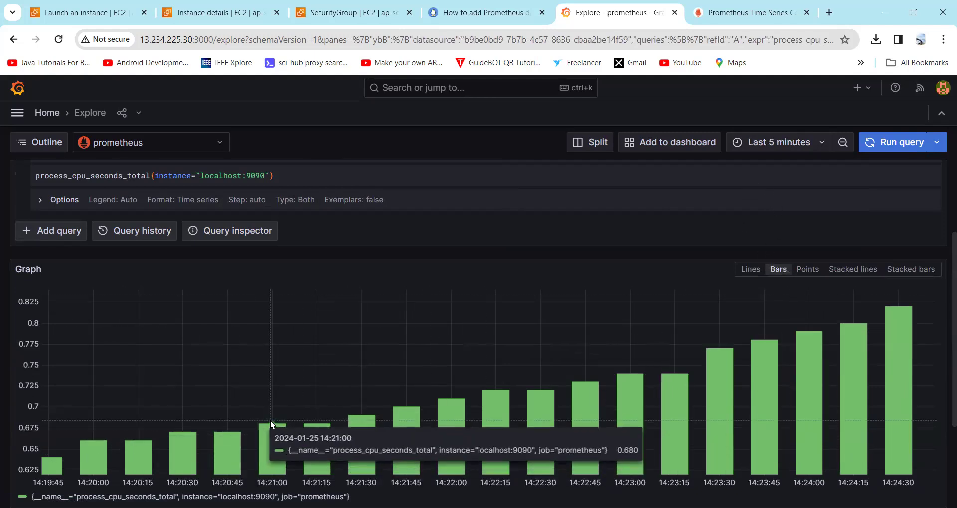
scroll(270, 420, up, 3)
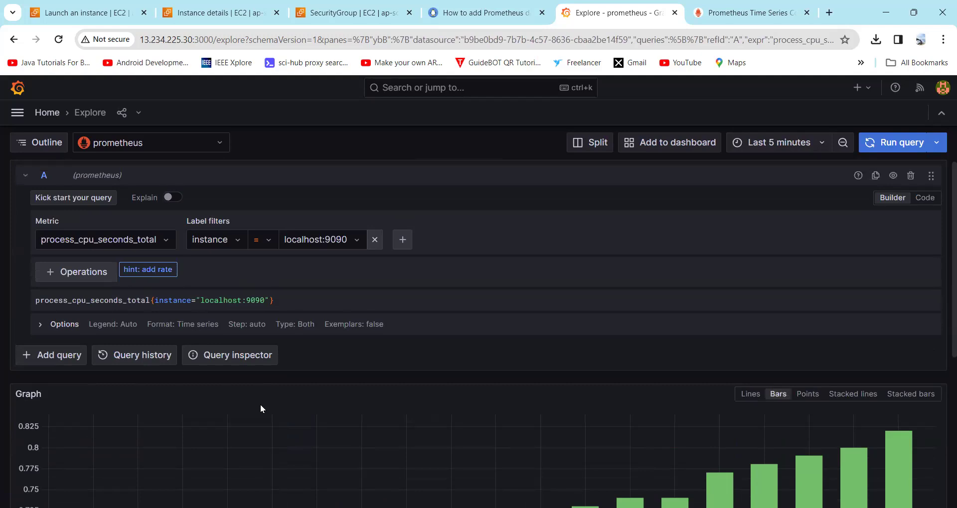
scroll(260, 405, down, 3)
scroll(260, 405, up, 3)
scroll(484, 469, down, 4)
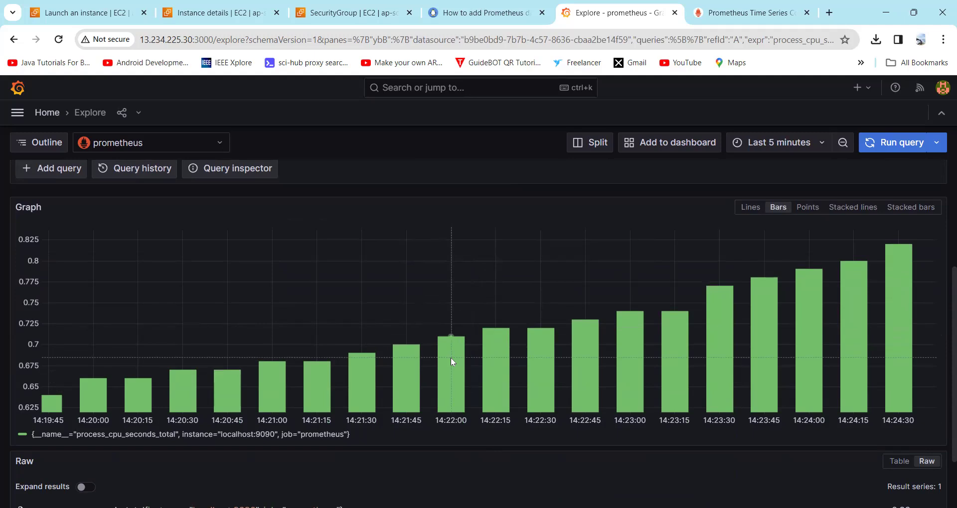
scroll(451, 357, up, 4)
Step: Switch the metric to process_virtual_memory_bytes, searching 'process', and run the query
click(141, 237)
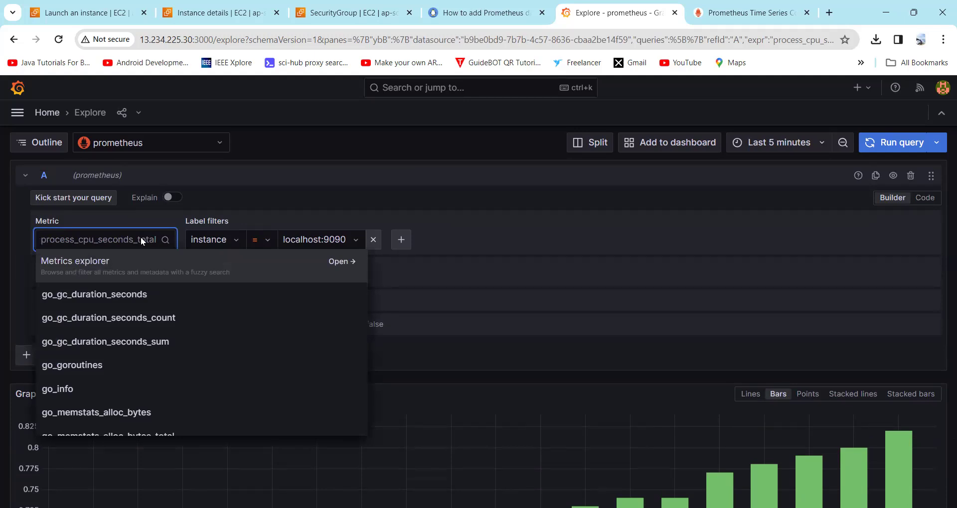
text(process)
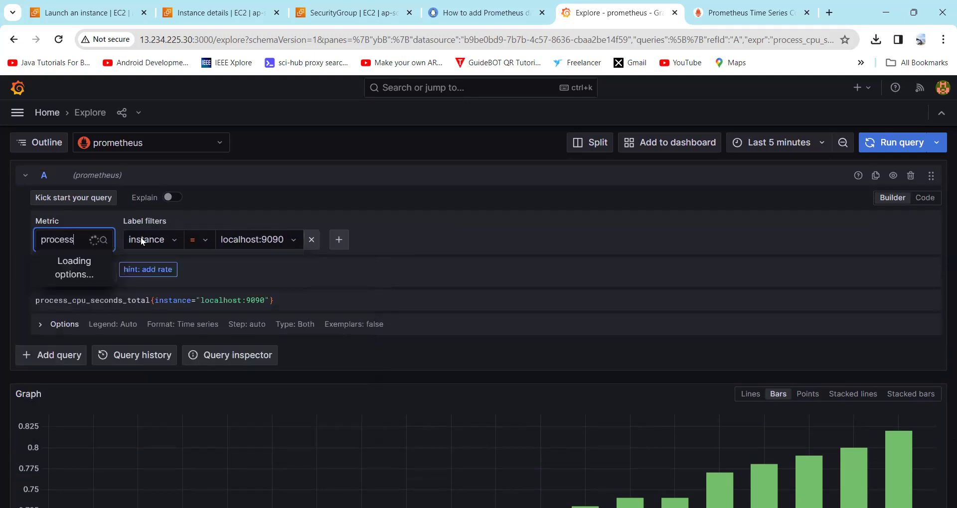
scroll(114, 304, down, 1)
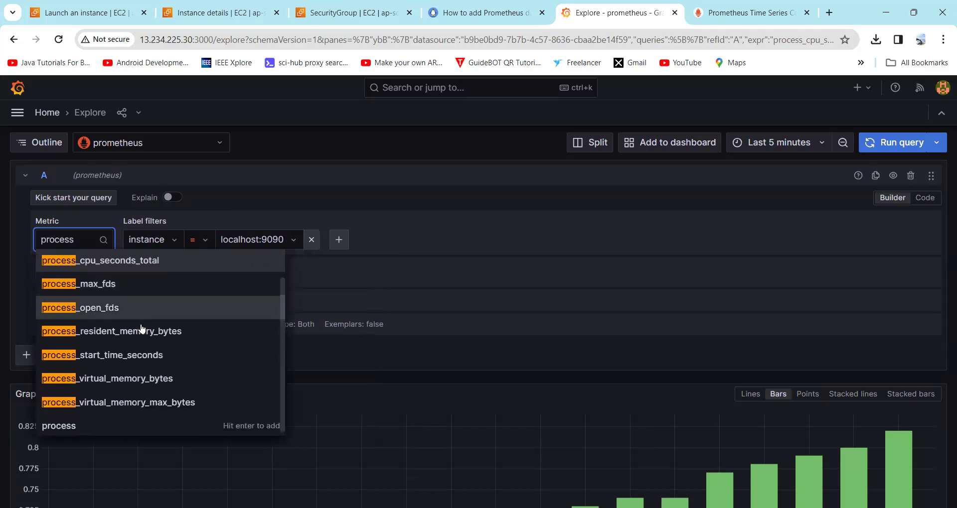
click(150, 378)
click(893, 143)
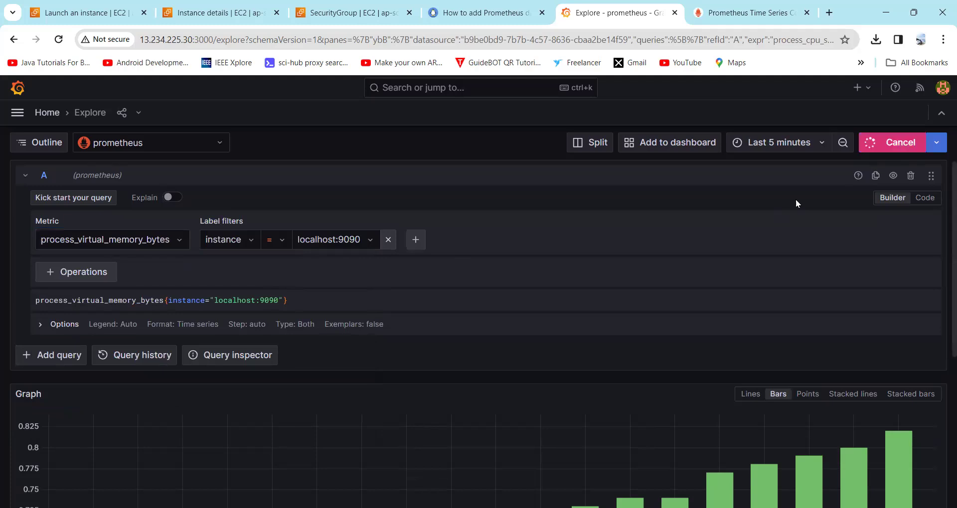
Step: Toggle the memory graph to Lines and back to Bars, near 1.35 billion bytes
scroll(439, 386, down, 4)
scroll(423, 383, up, 2)
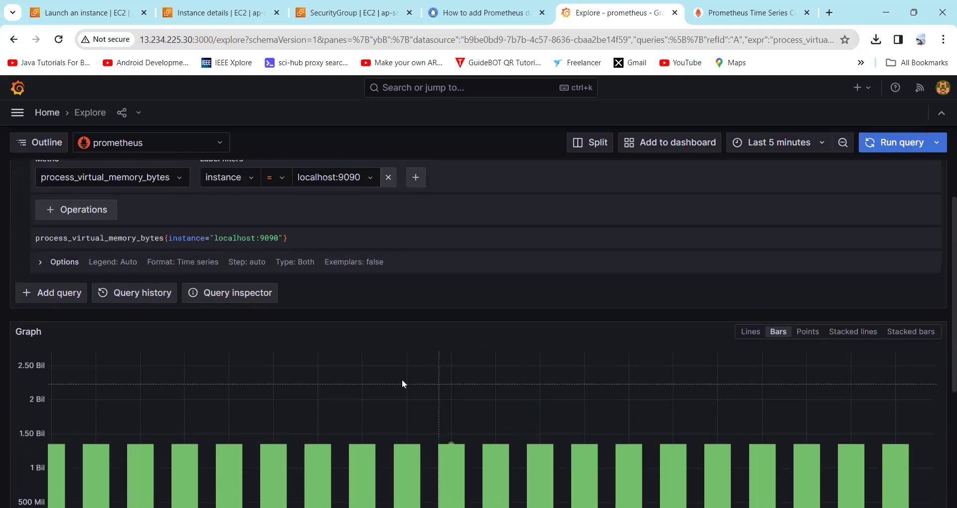
click(748, 332)
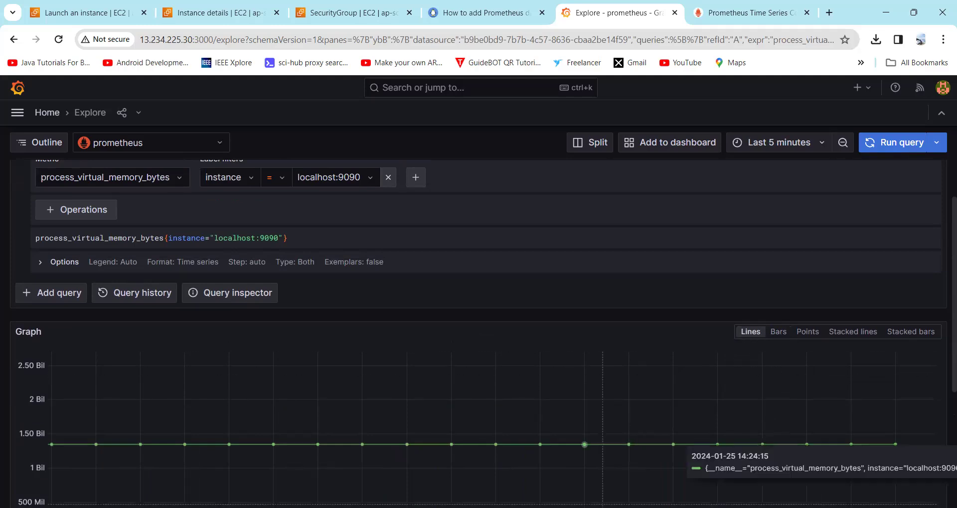
click(778, 332)
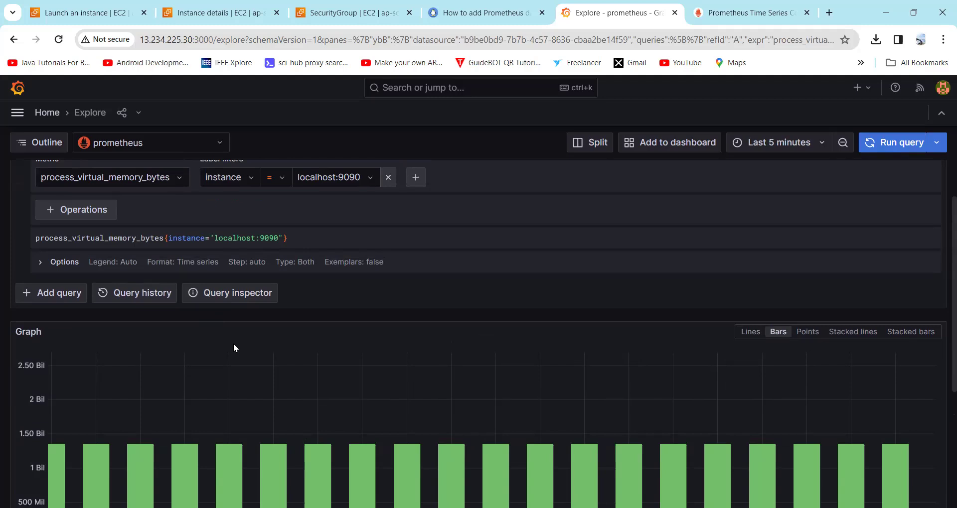
scroll(234, 345, up, 1)
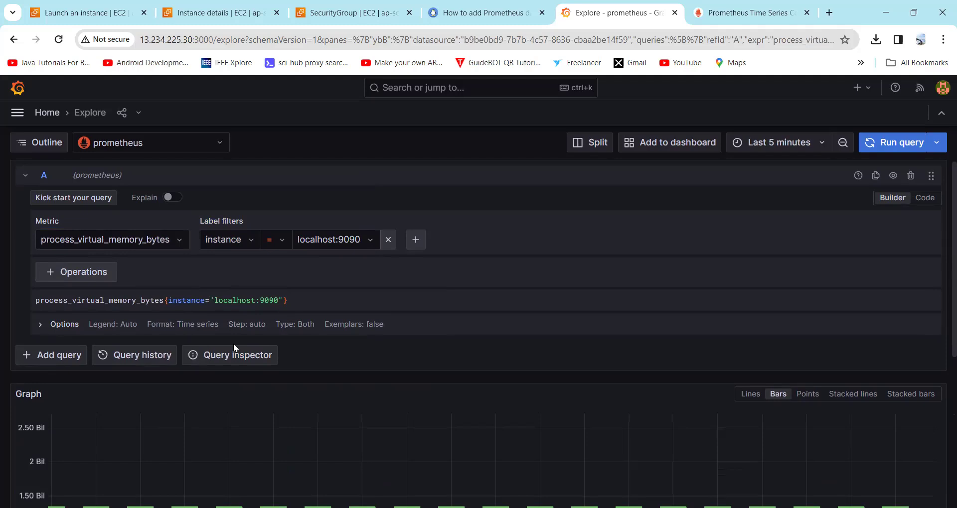
scroll(400, 379, down, 5)
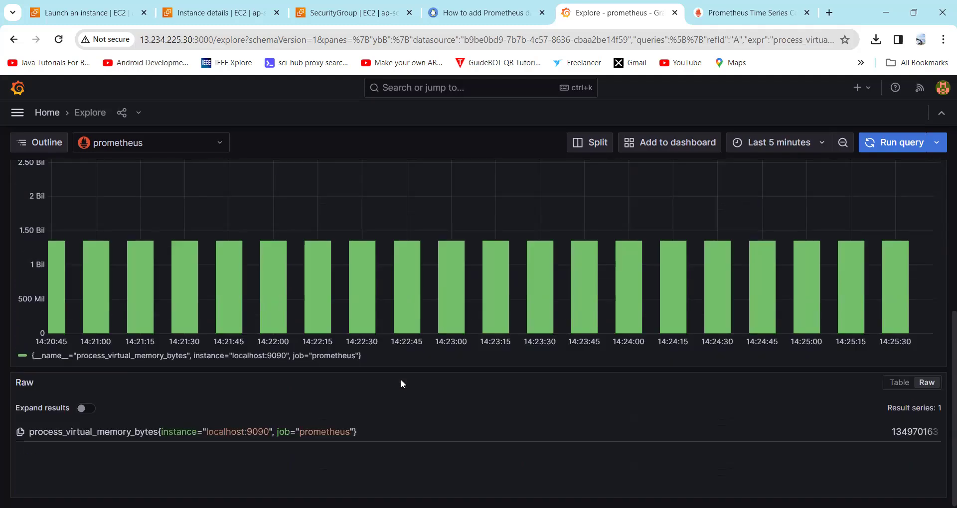
scroll(401, 380, up, 5)
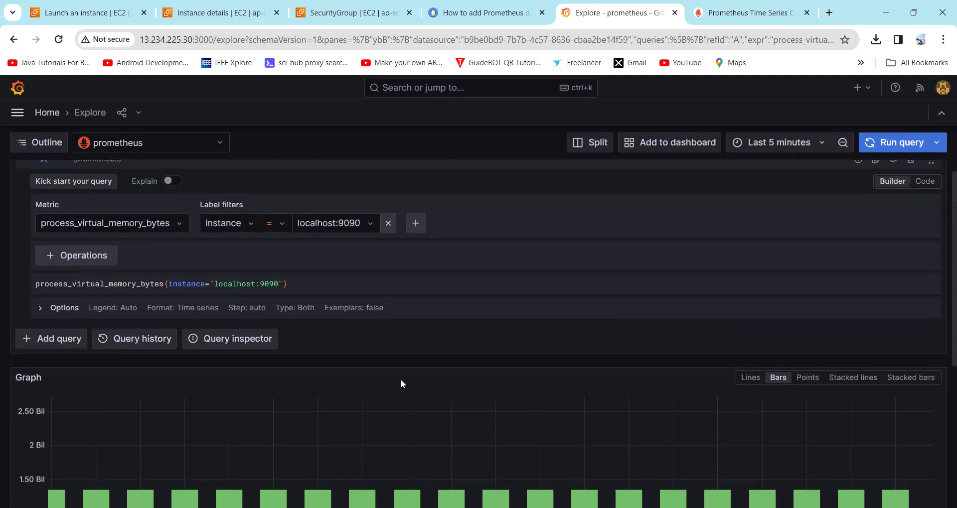
scroll(400, 384, up, 1)
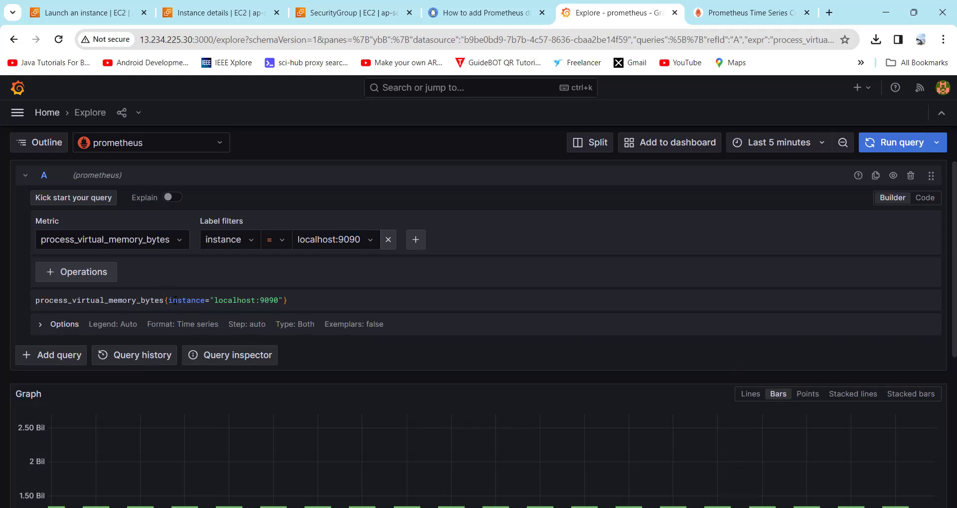
Step: Return to the 'How to add Prometheus' tab and read Step#3 through the data source values, including port 9090 and proxy access
click(466, 13)
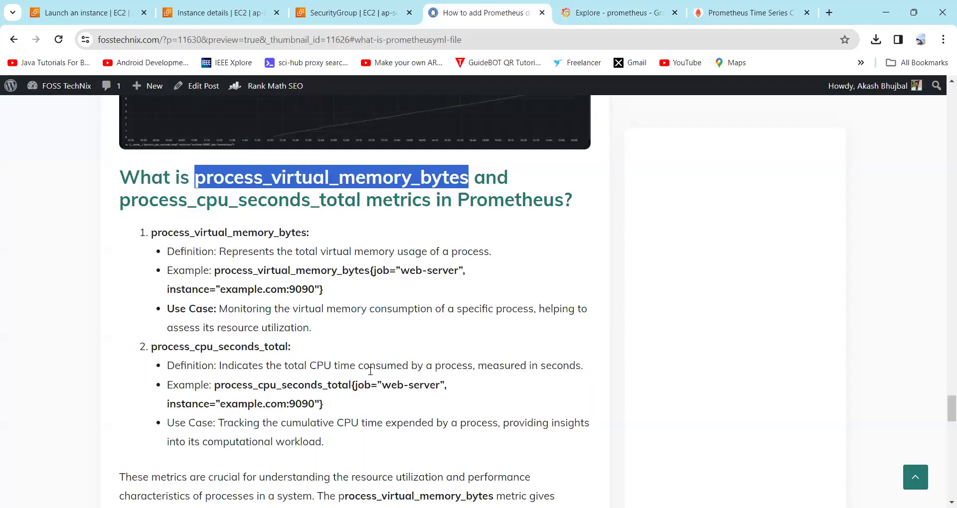
scroll(371, 359, up, 15)
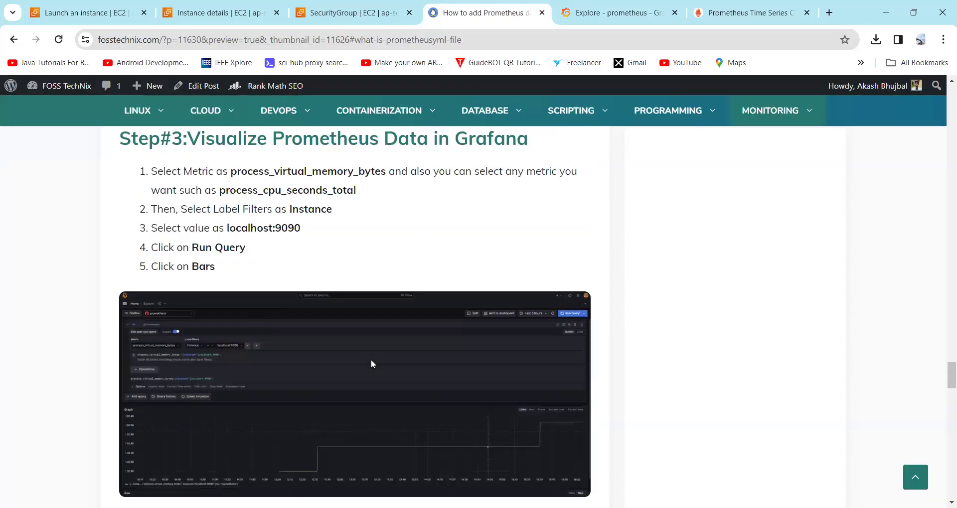
scroll(371, 363, down, 5)
scroll(380, 366, down, 6)
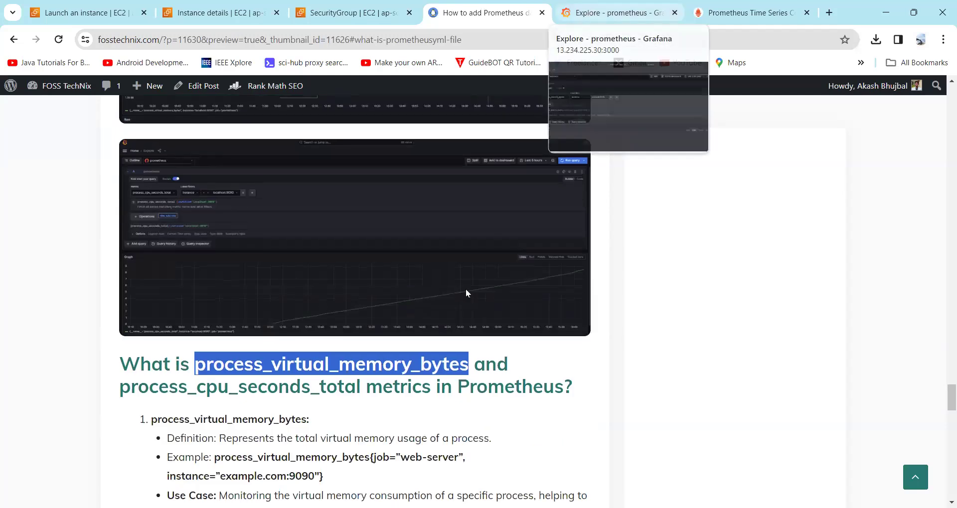
scroll(457, 264, up, 10)
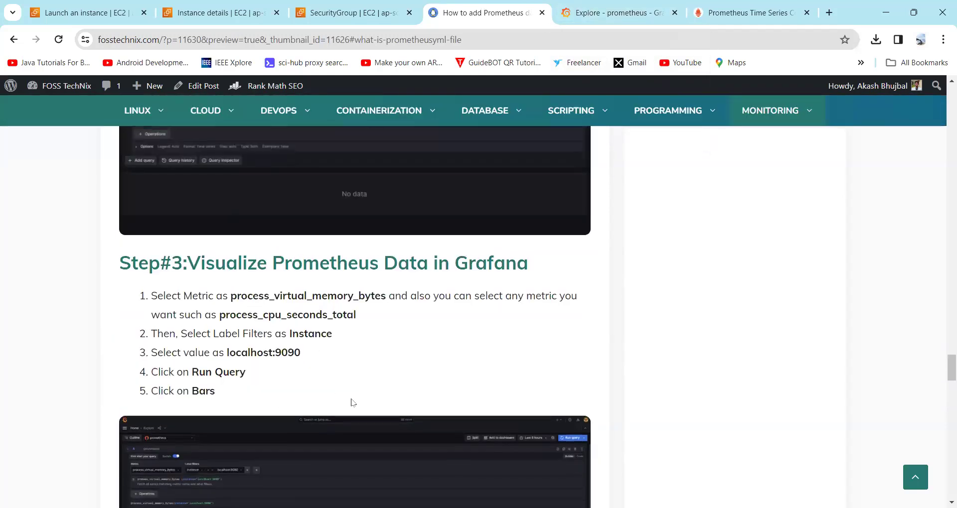
scroll(355, 399, down, 18)
scroll(366, 403, down, 2)
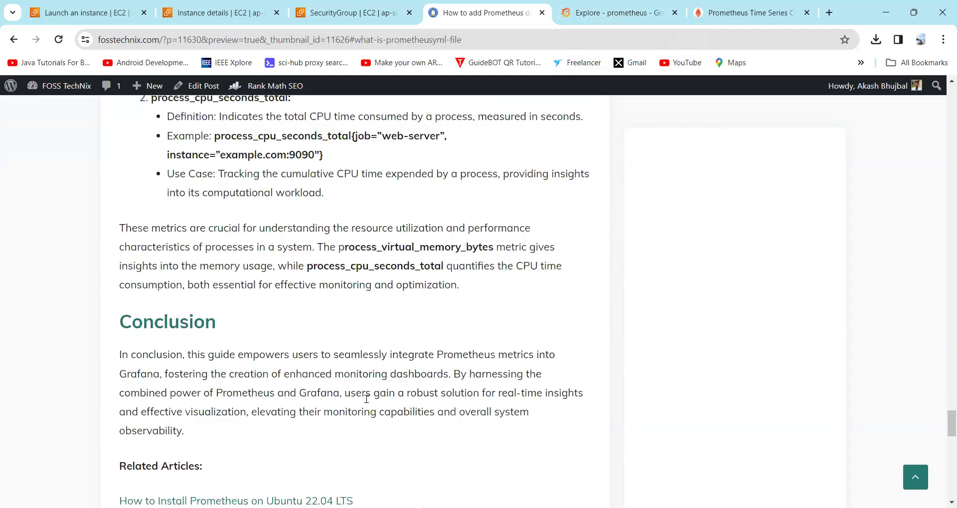
scroll(366, 403, up, 1)
scroll(366, 403, down, 5)
scroll(366, 403, up, 1)
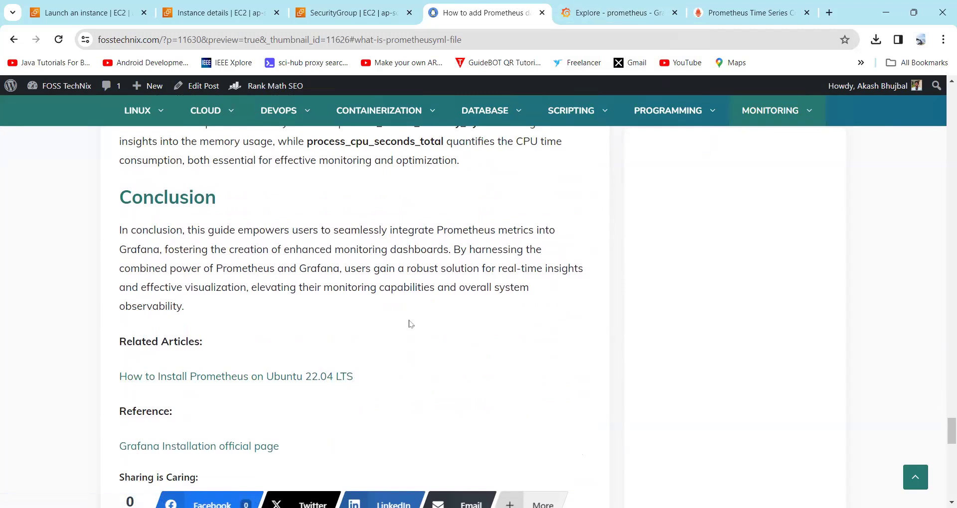
scroll(409, 324, up, 6)
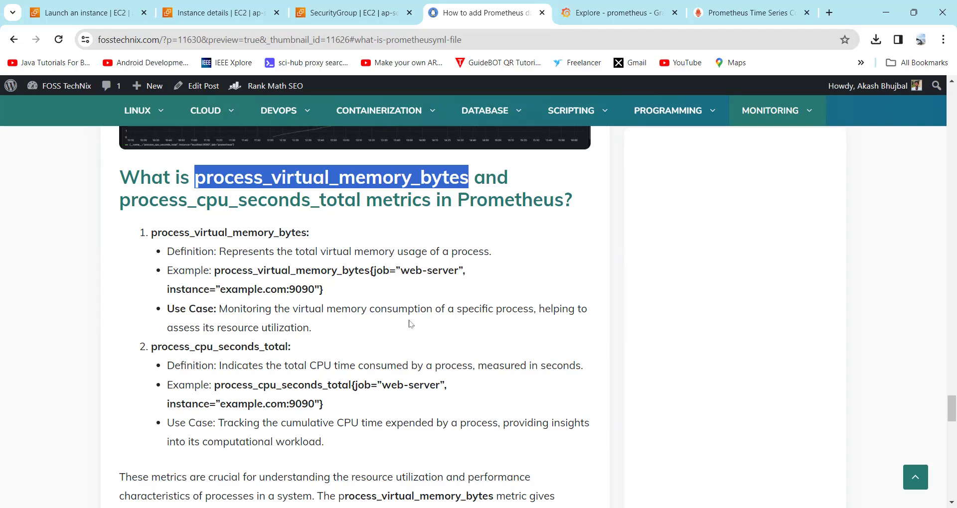
scroll(411, 324, down, 9)
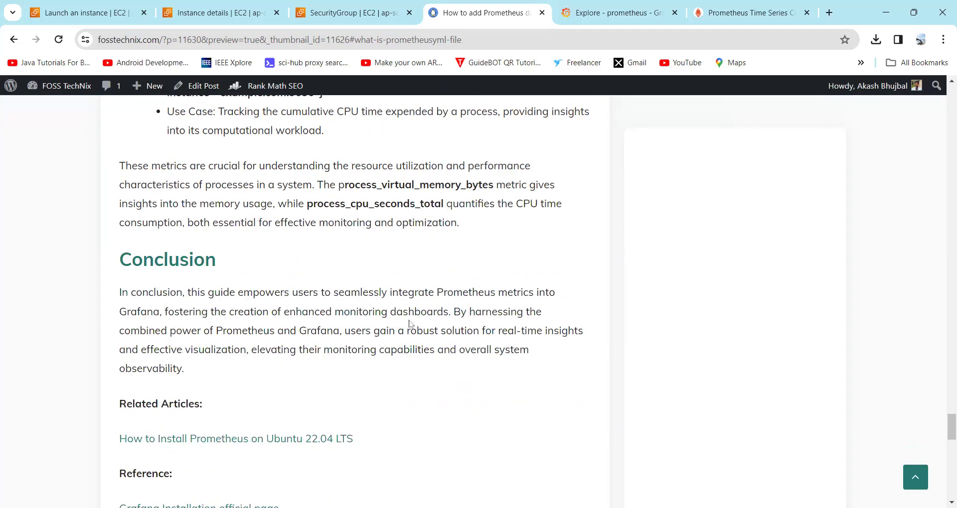
scroll(410, 325, up, 2)
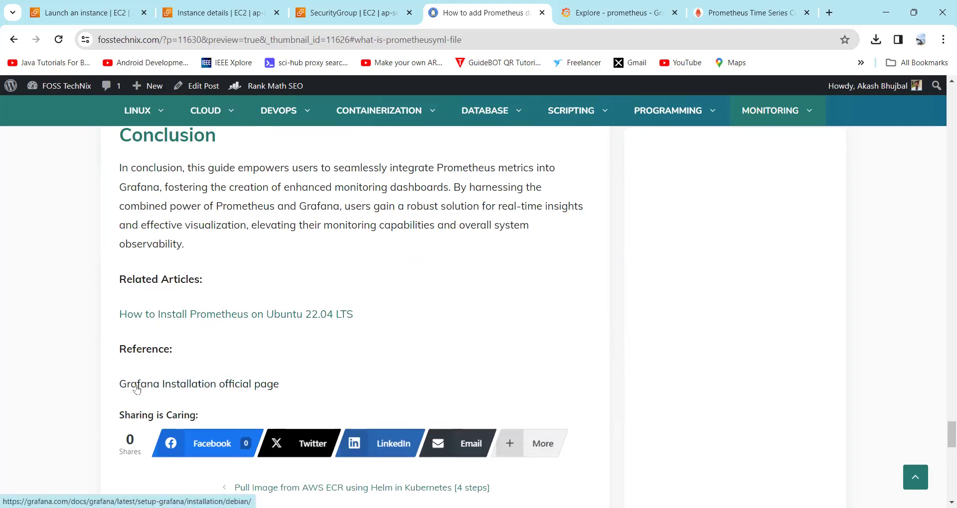
scroll(338, 375, up, 7)
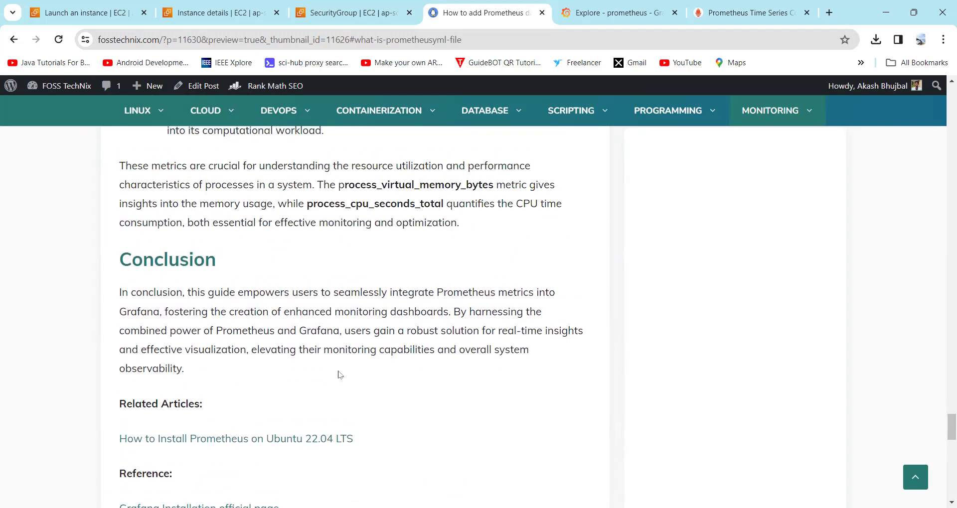
scroll(338, 374, up, 15)
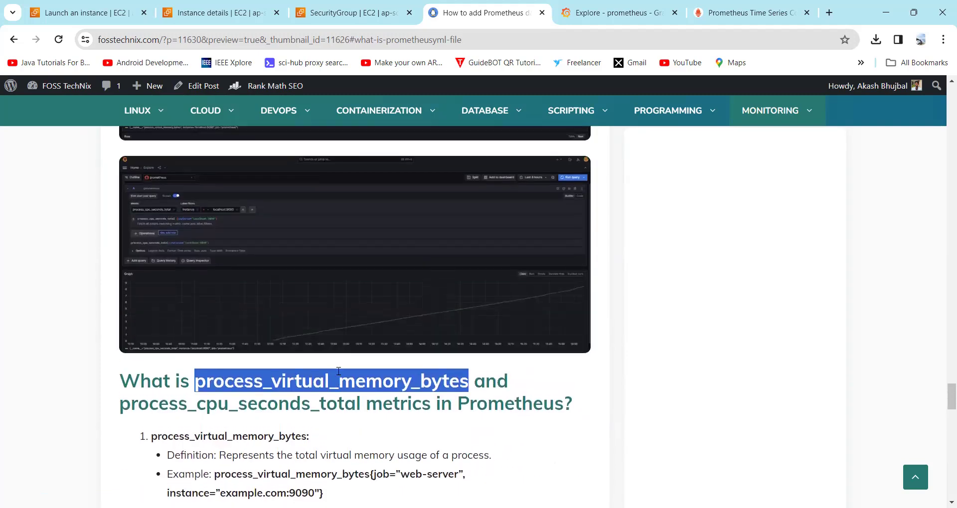
scroll(338, 370, up, 5)
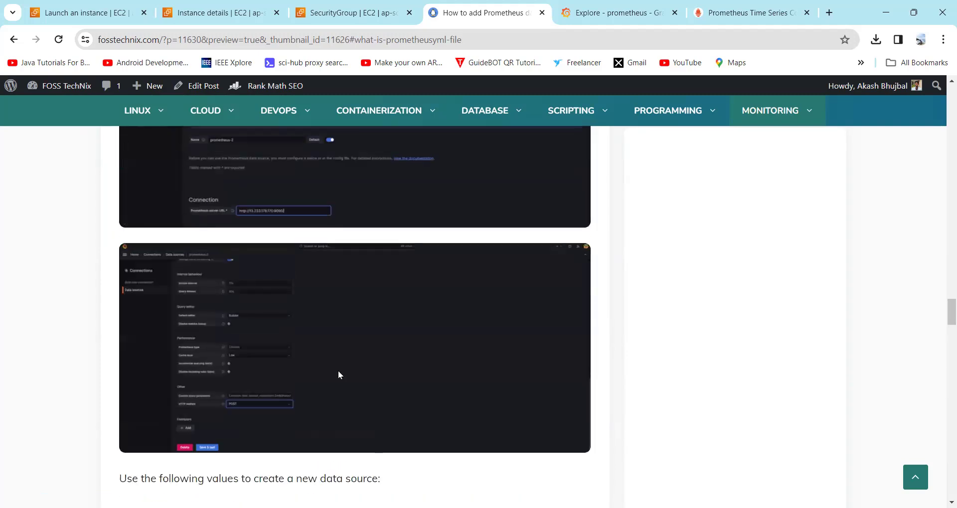
scroll(338, 369, down, 5)
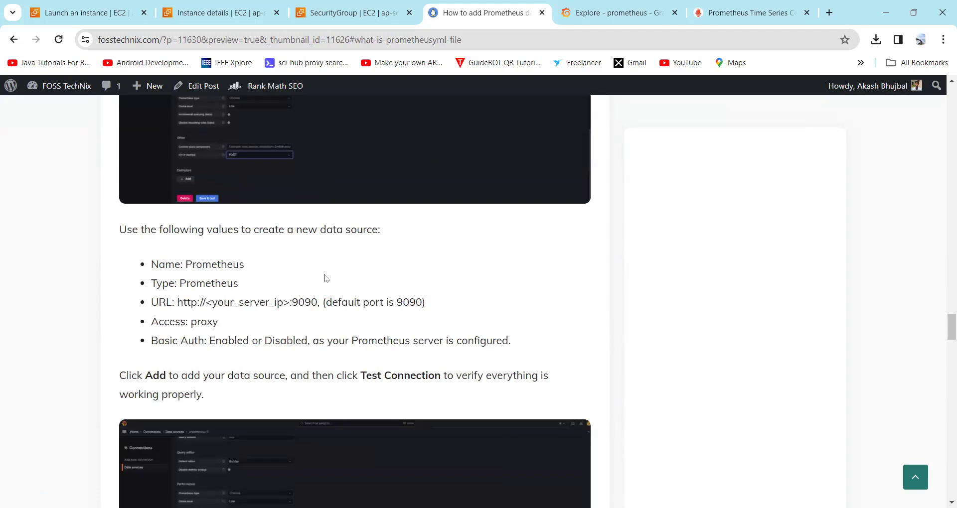